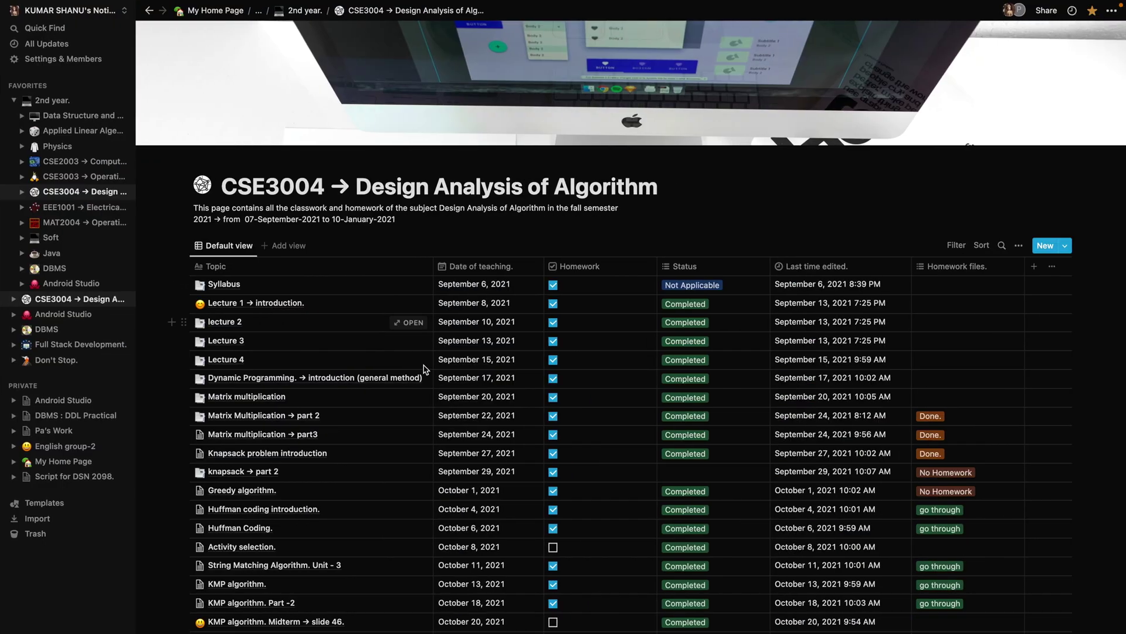
Scroll up and down through the current page to review its contents.
scroll(420, 469, "down", 4)
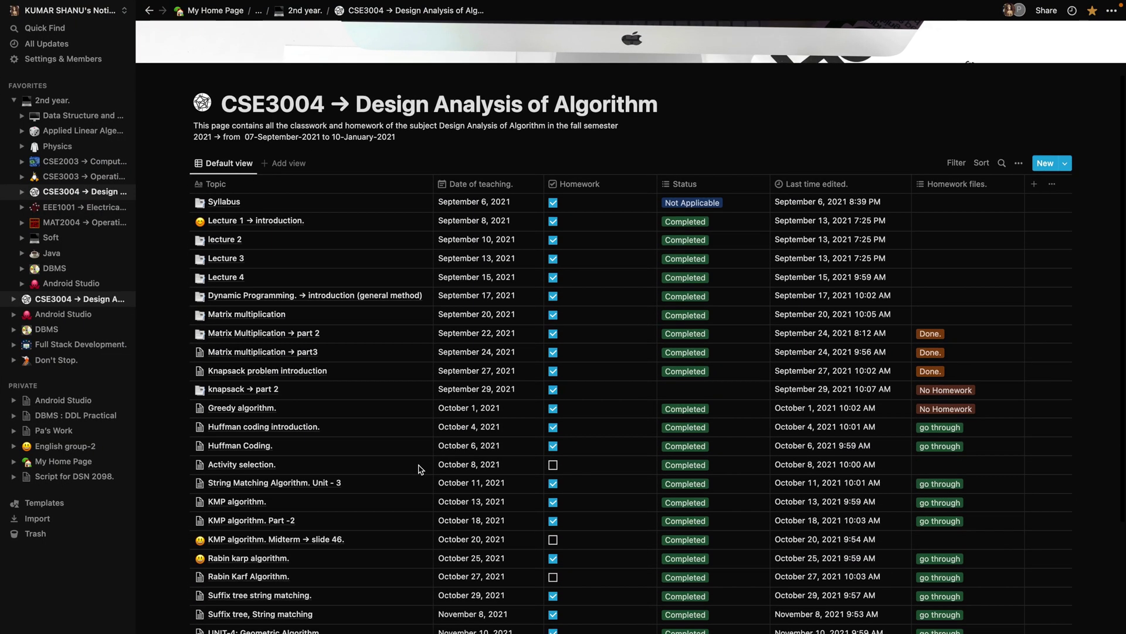
scroll(420, 469, "up", 2)
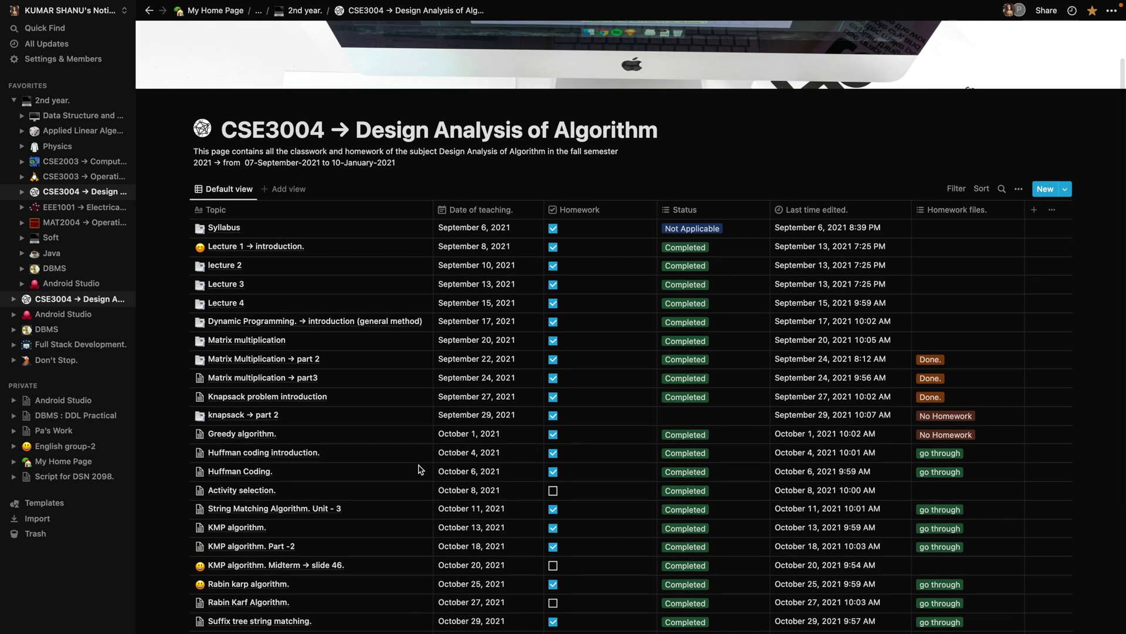
scroll(420, 469, "up", 2)
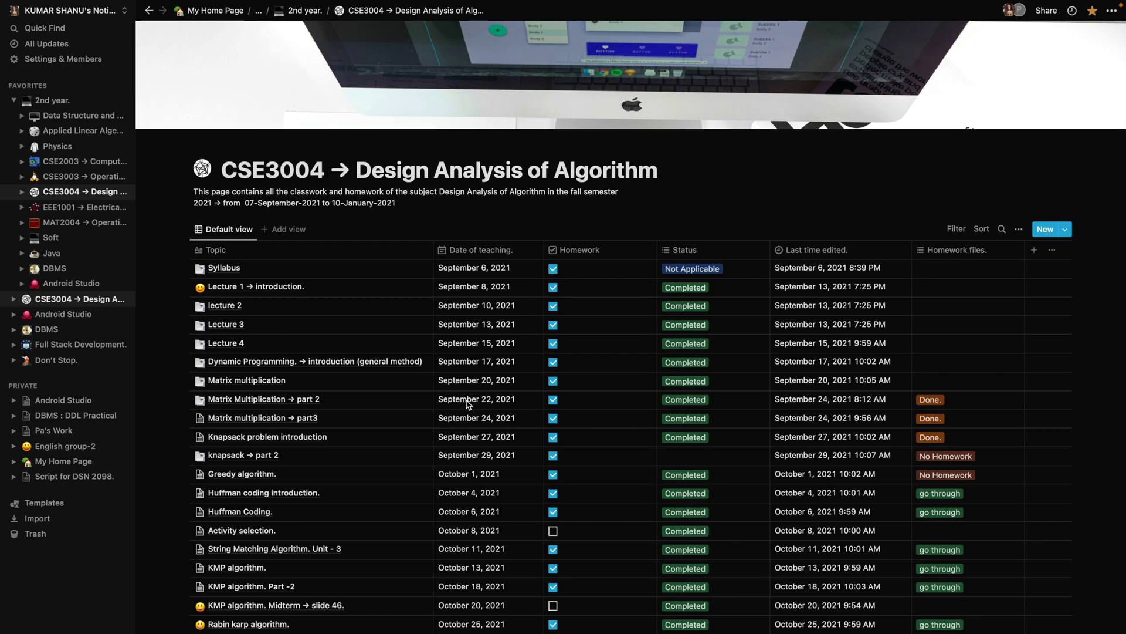
scroll(468, 404, "up", 1)
scroll(468, 404, "down", 2)
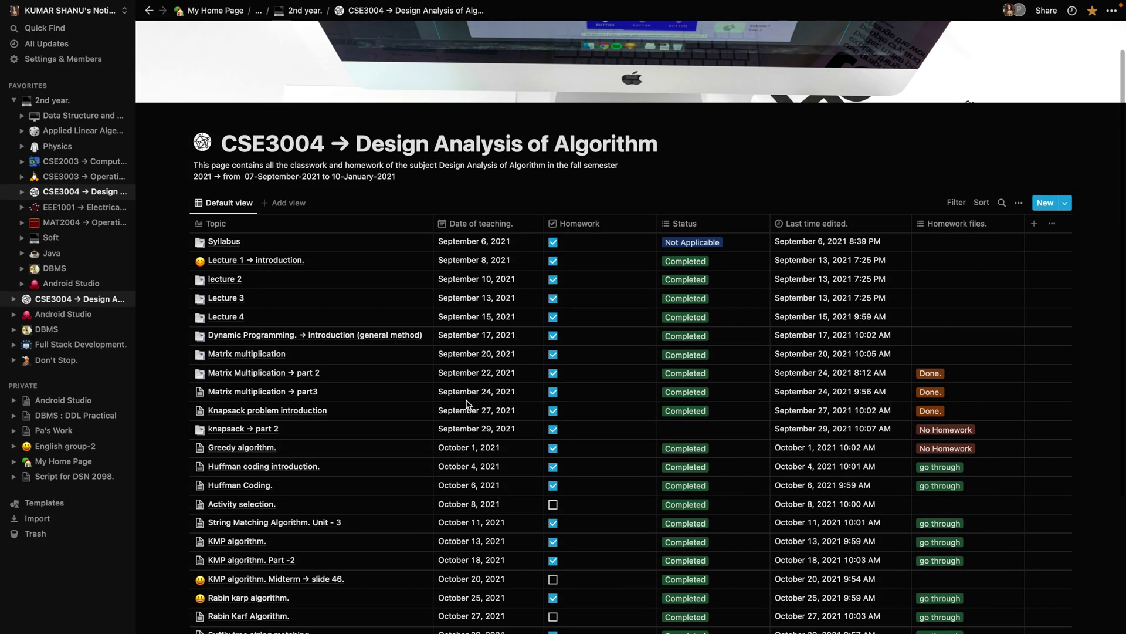
scroll(468, 404, "down", 3)
scroll(468, 403, "up", 1)
scroll(468, 404, "down", 5)
scroll(467, 404, "down", 3)
scroll(468, 404, "up", 4)
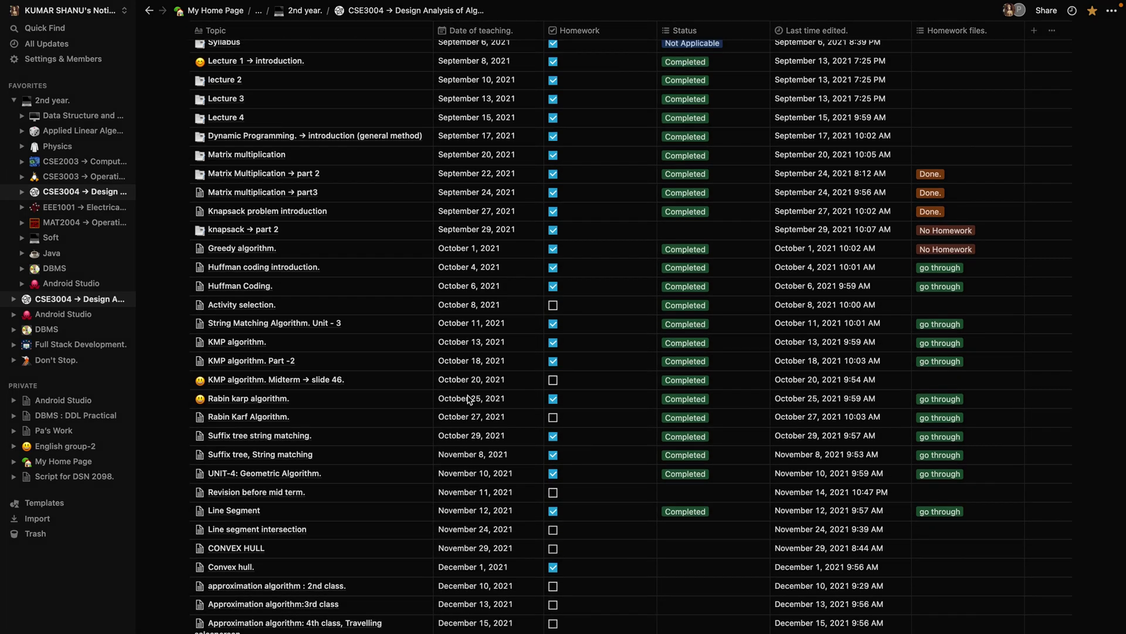
scroll(470, 399, "up", 2)
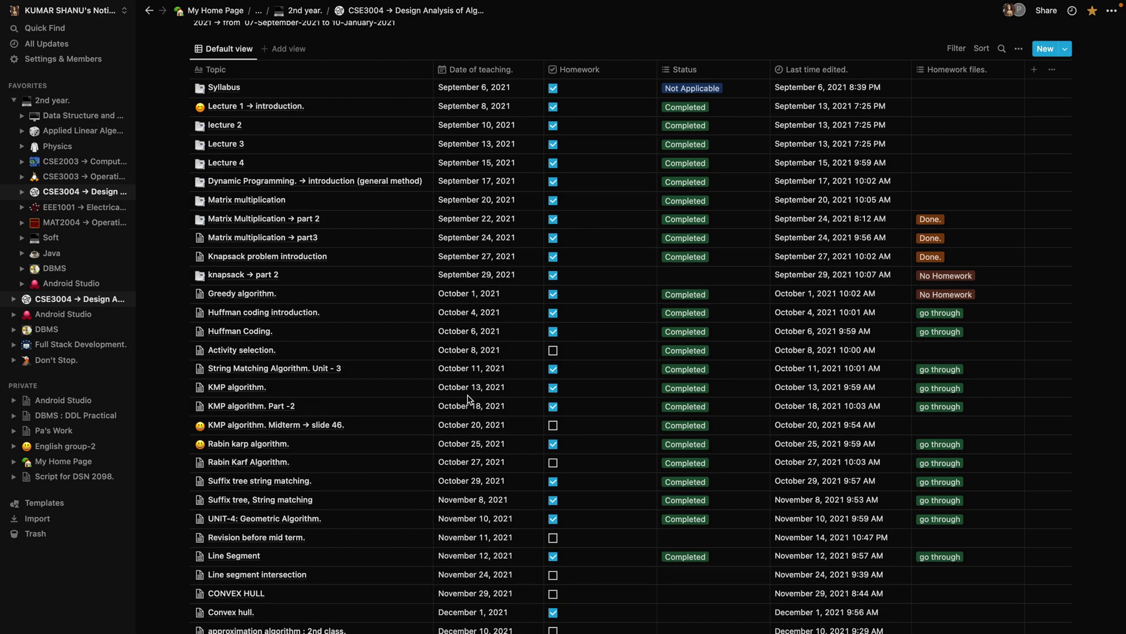
scroll(470, 395, "down", 5)
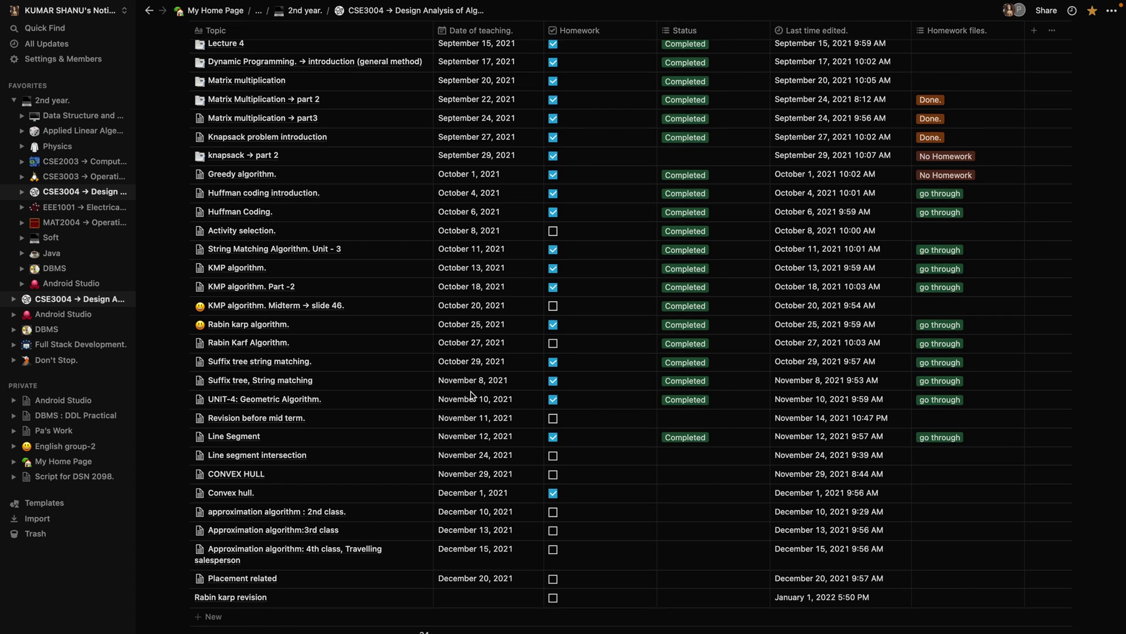
scroll(471, 395, "down", 1)
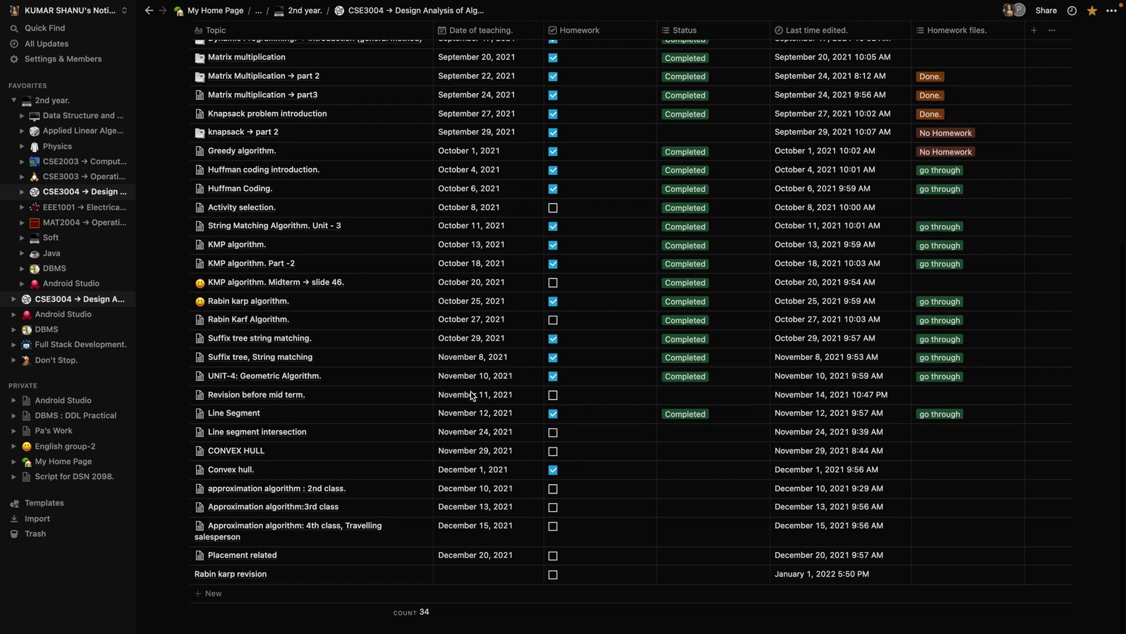
scroll(472, 394, "up", 14)
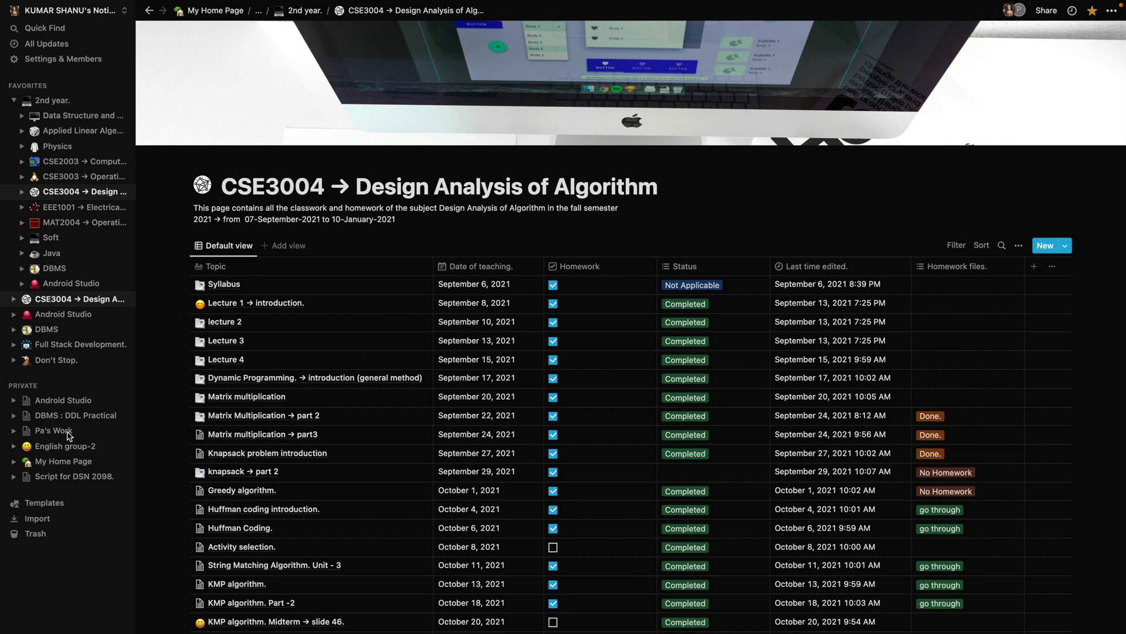
Go to My Home Page, open College, and open the 2nd year card.
left_click(56, 463)
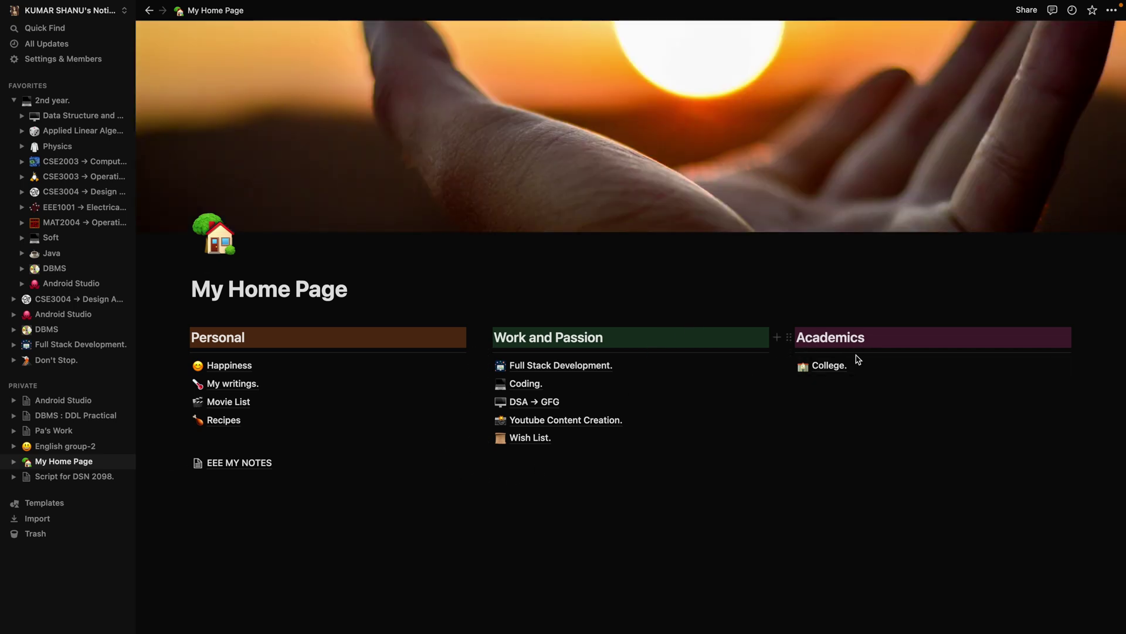
left_click(825, 369)
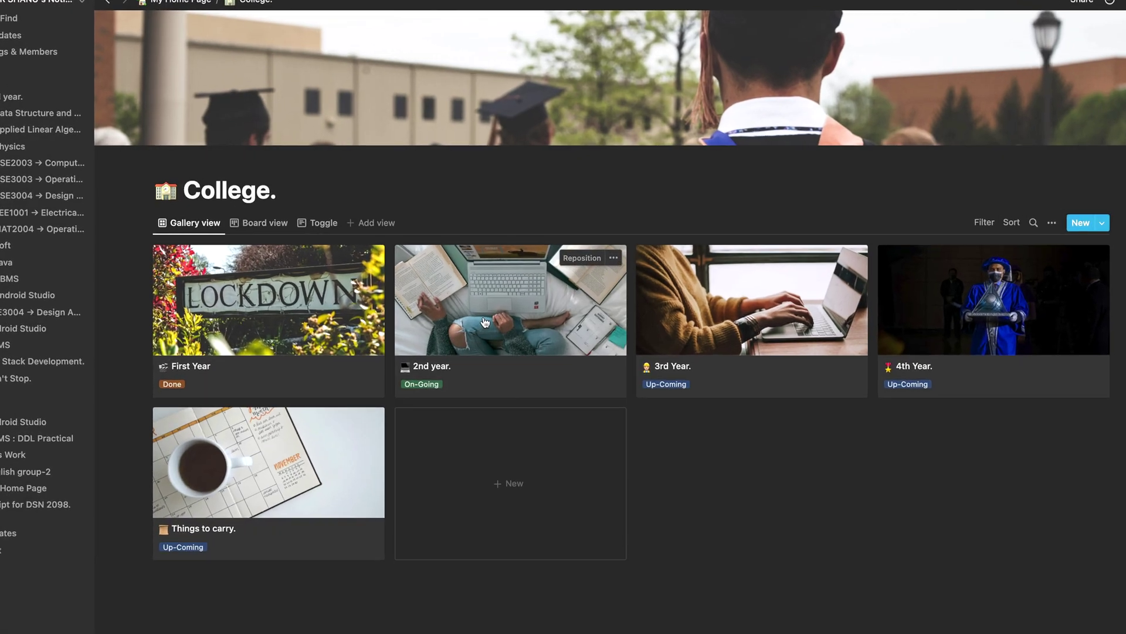
left_click(489, 320)
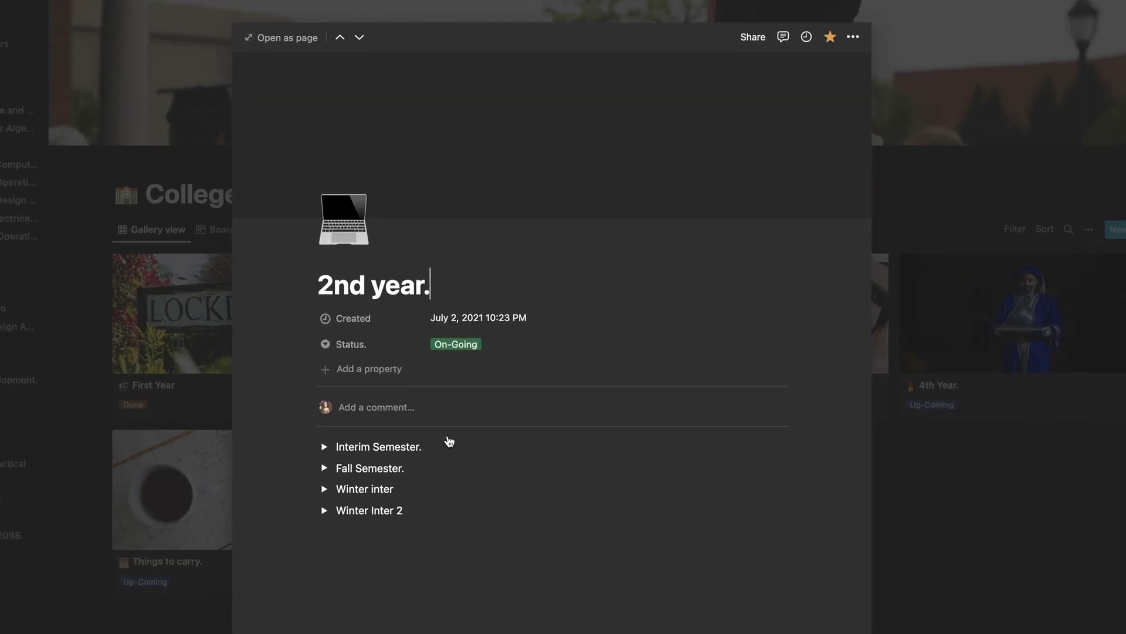
Expand the Winter Inter 2 toggle and type /page in a new block inside it.
left_click(339, 564)
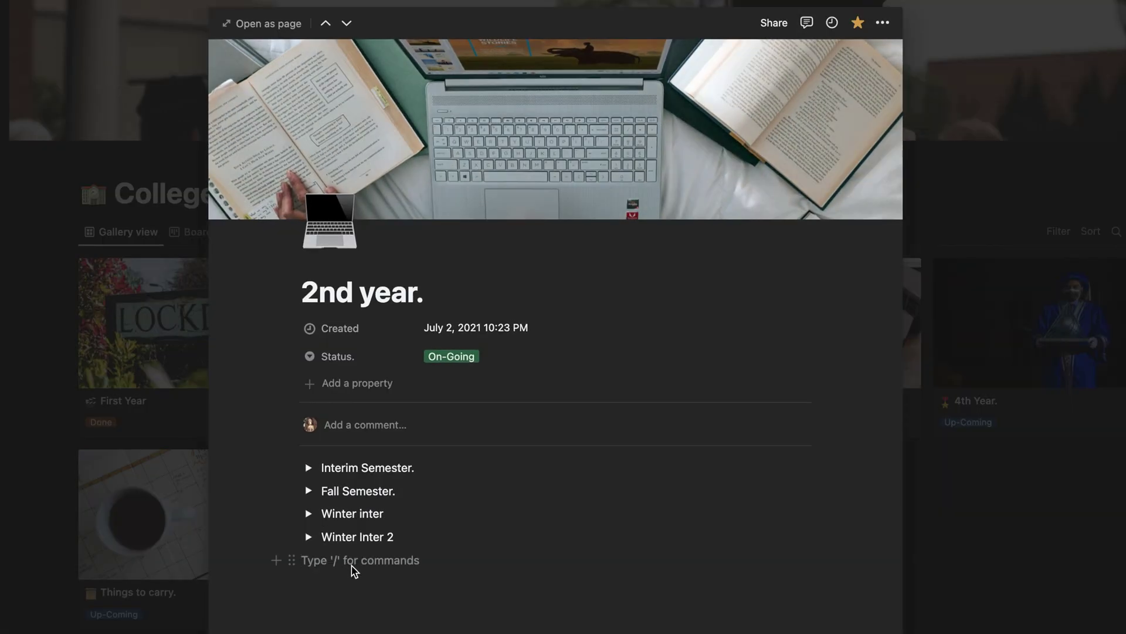
left_click(308, 538)
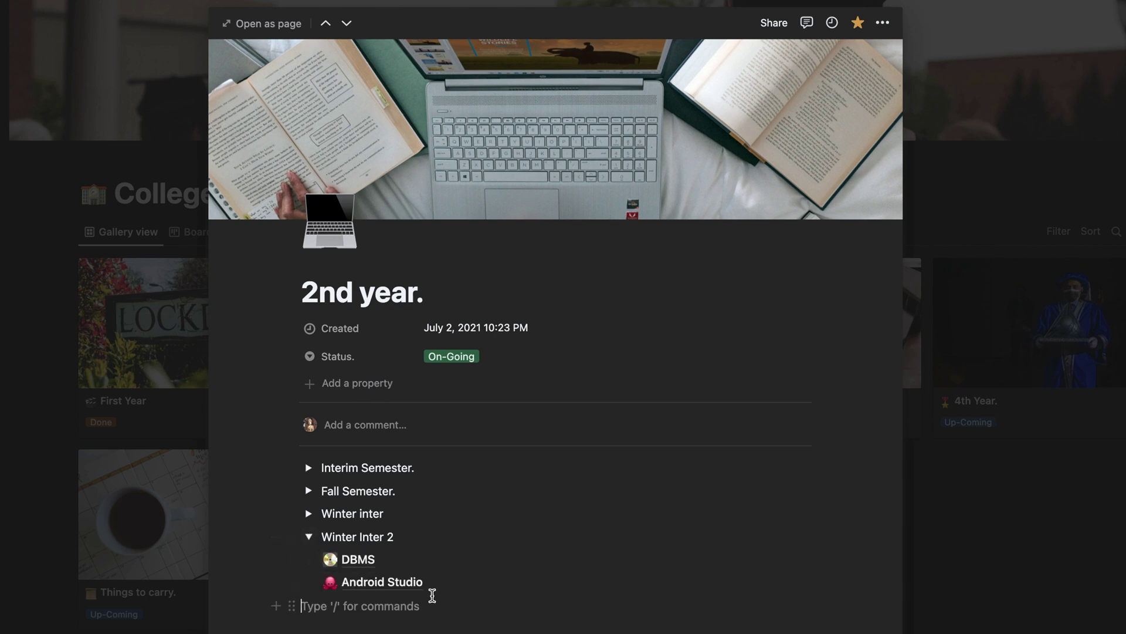
left_click(402, 531)
key("Return")
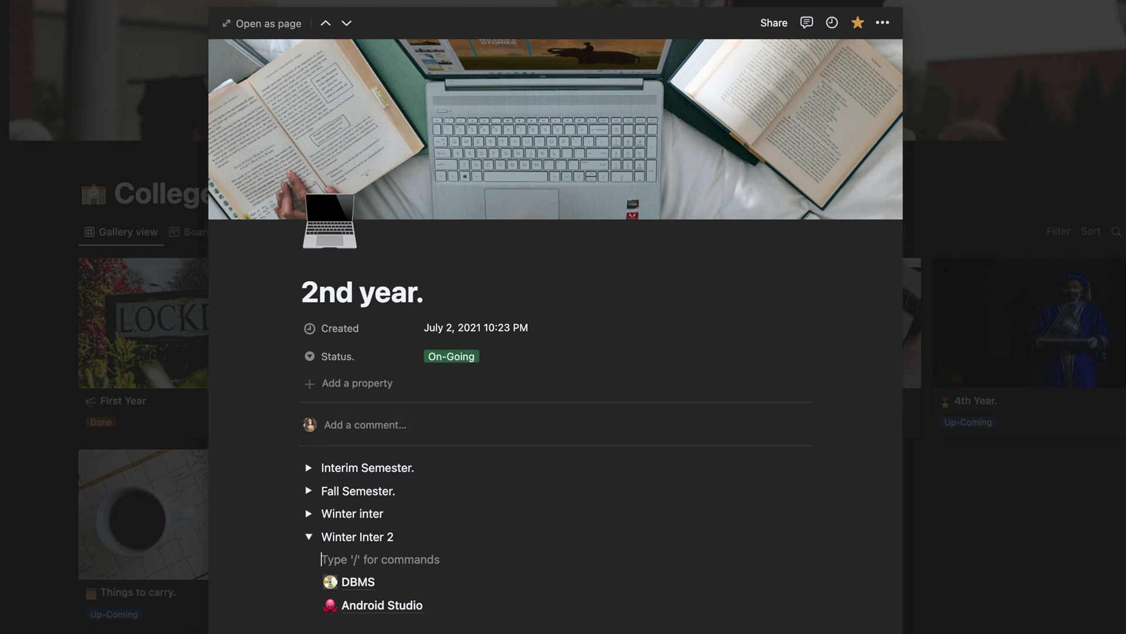
type("/page")
mouse_move(427, 281)
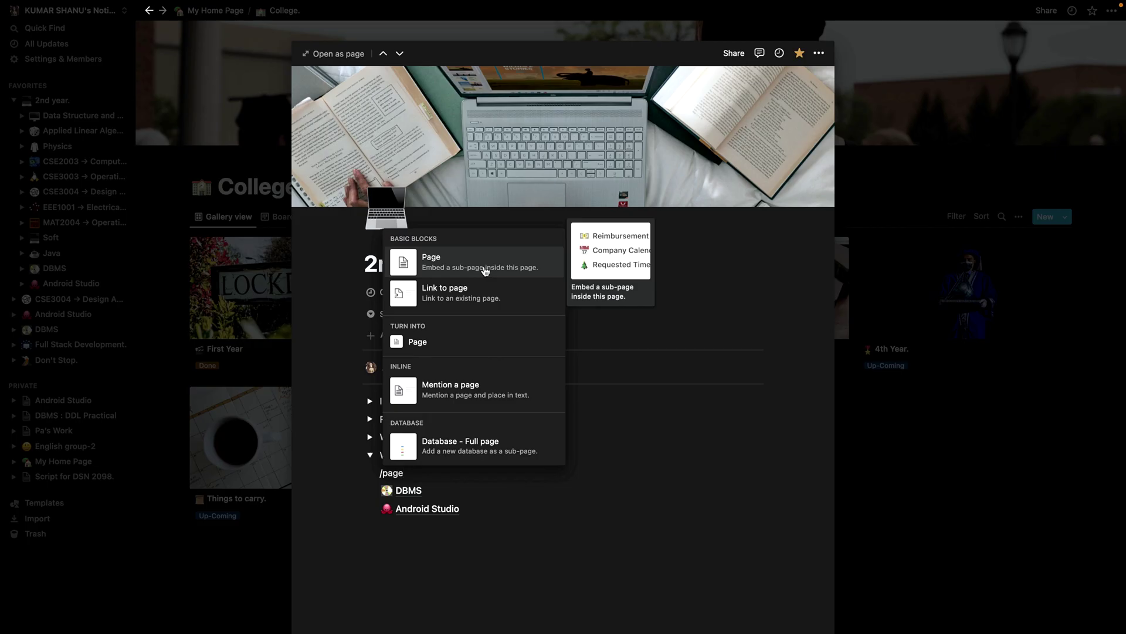
Insert a new sub-page as a Table database and list all available data sources.
left_click(457, 299)
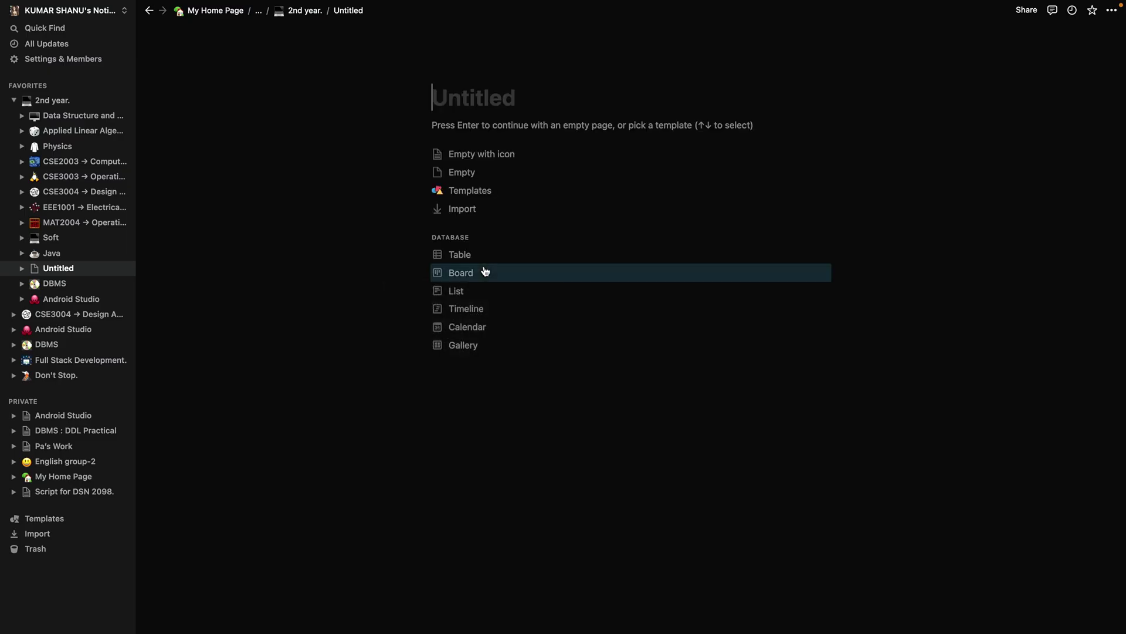
key("Down")
key("Down")
key("Down")
key("Down")
key("Down")
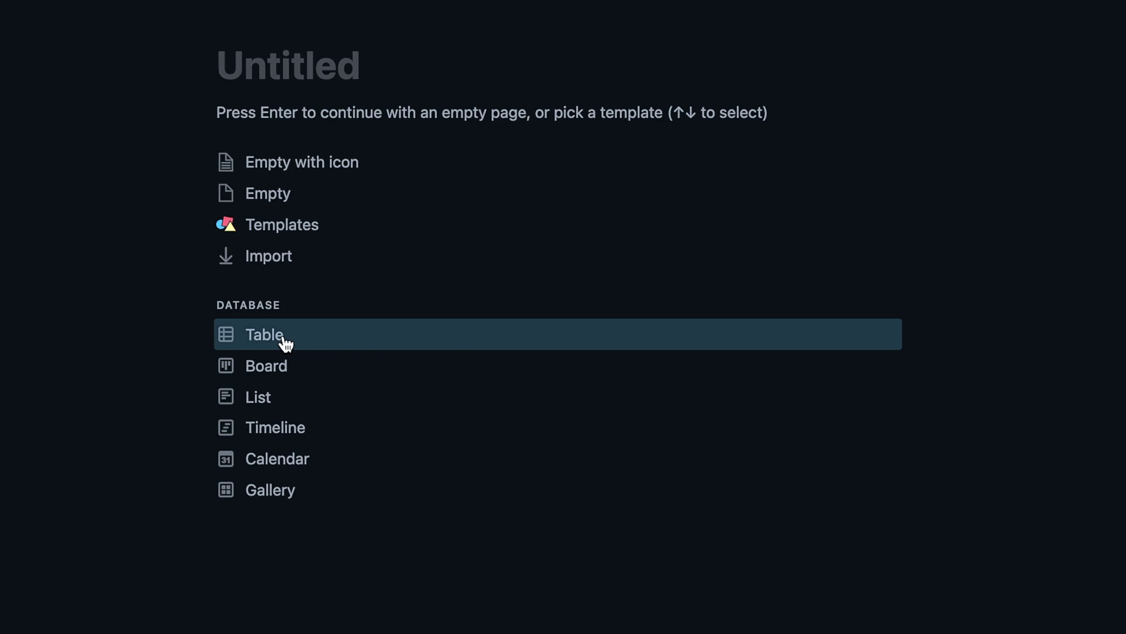
left_click(473, 262)
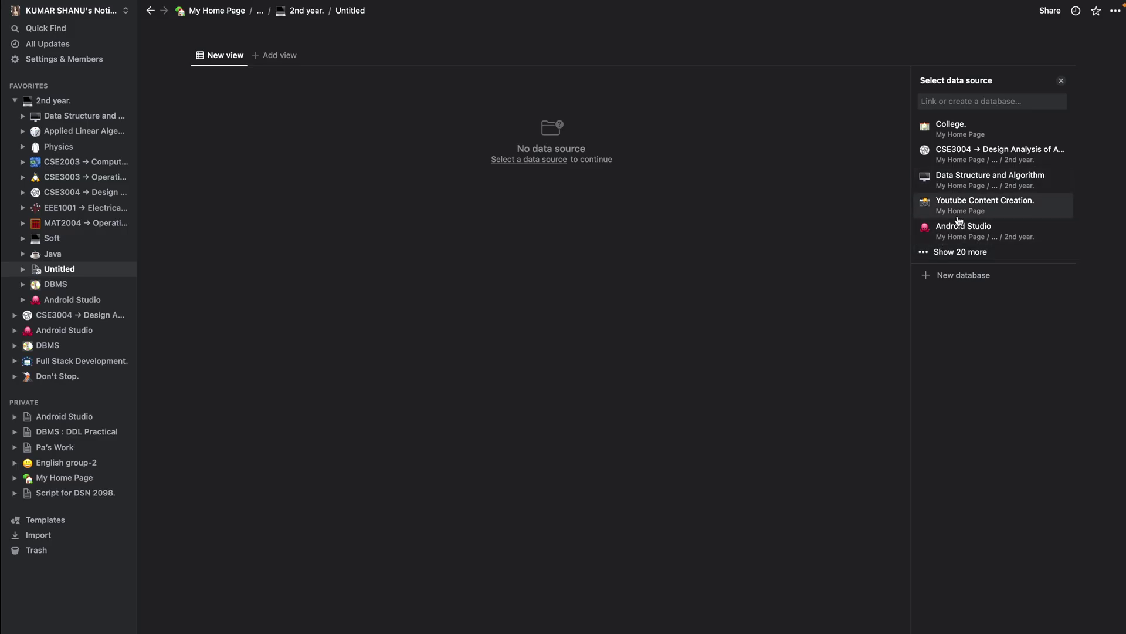
left_click(756, 505)
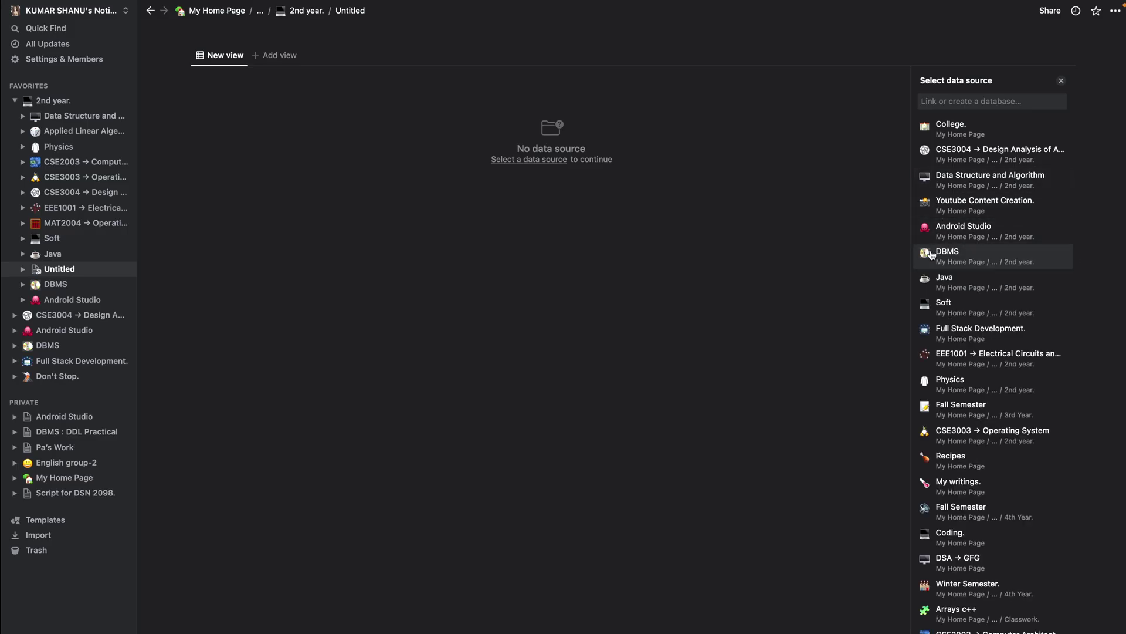
Create a new database for the table, giving it Name and Tags columns.
scroll(964, 281, "down", 3)
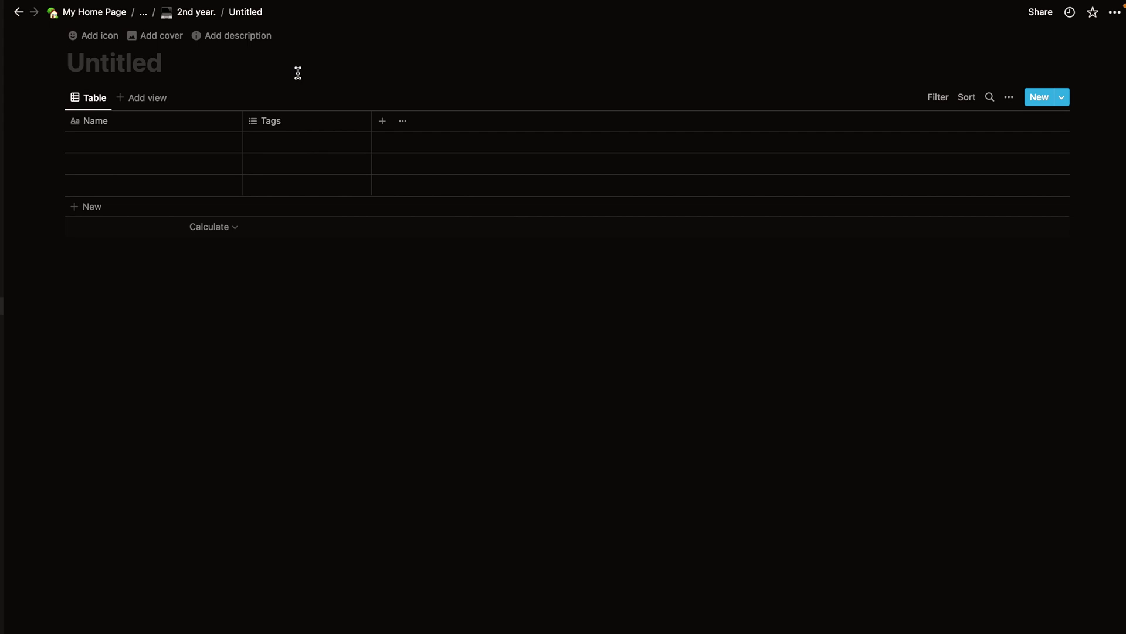
Title the new database page 'Subject Name' and add a cover image.
left_click(298, 73)
type("S")
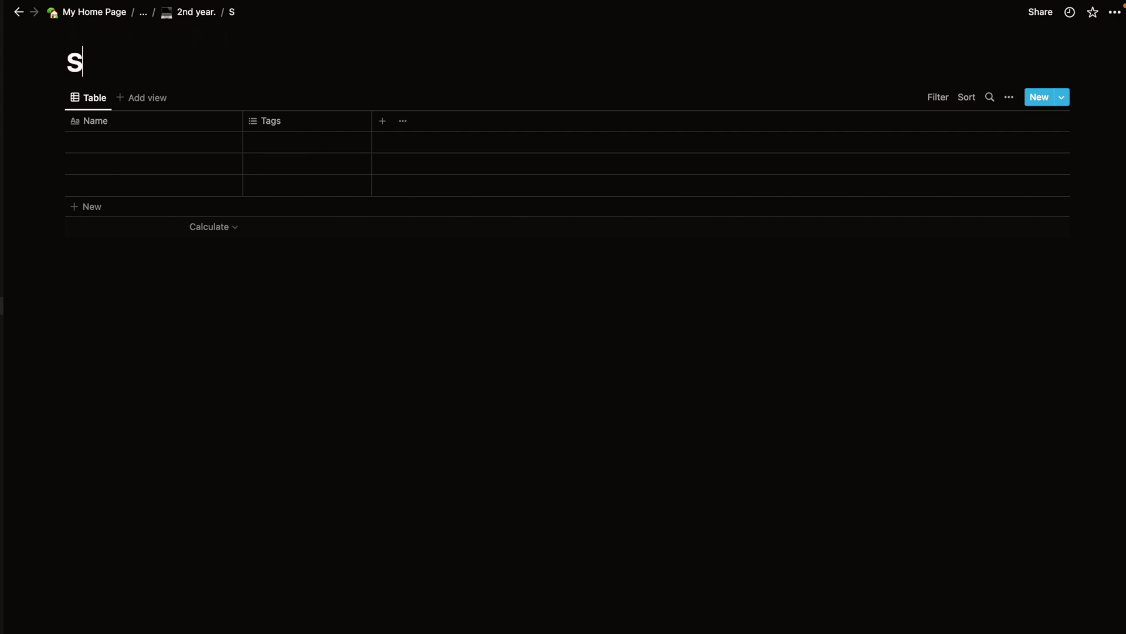
type("ubject Name")
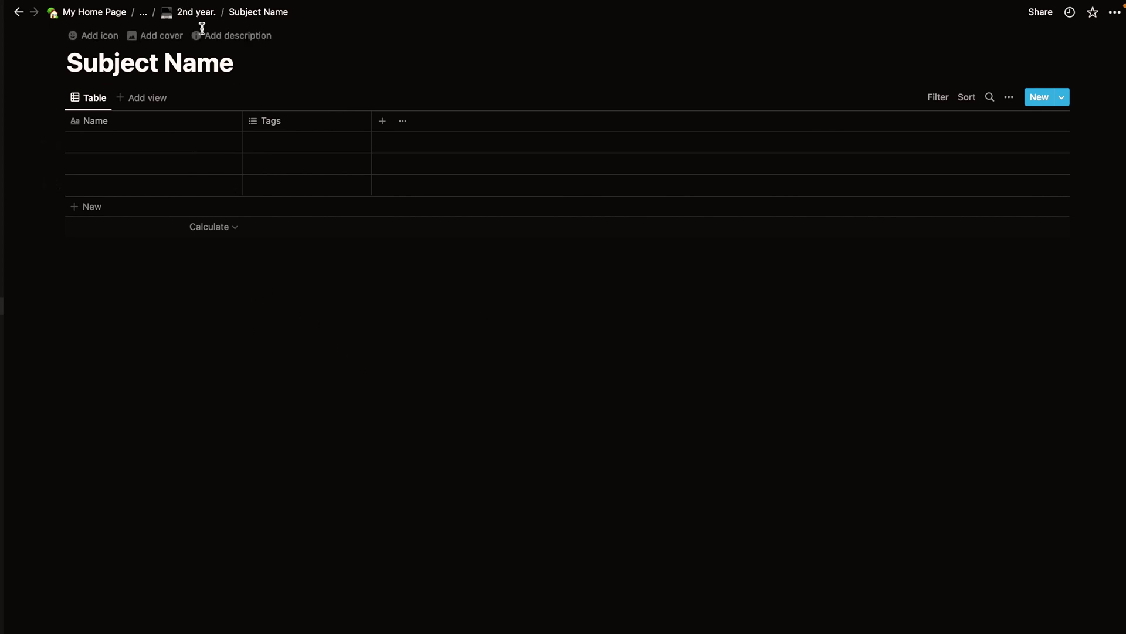
mouse_move(101, 46)
left_click(152, 37)
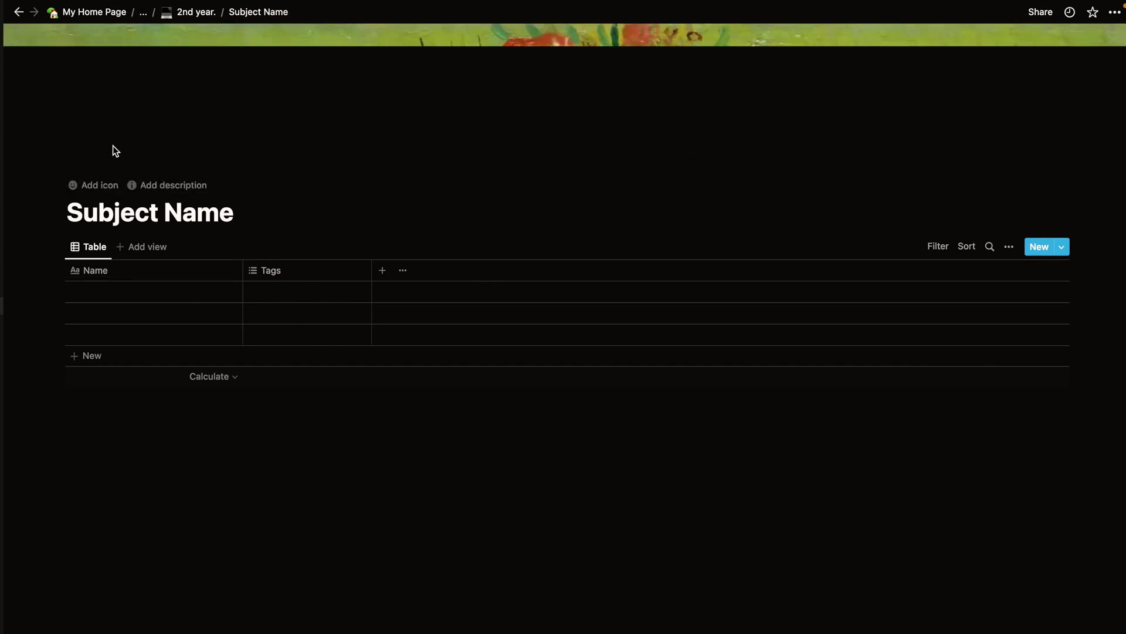
Replace the flower cover with a misty mountain photo from Unsplash.
mouse_move(575, 104)
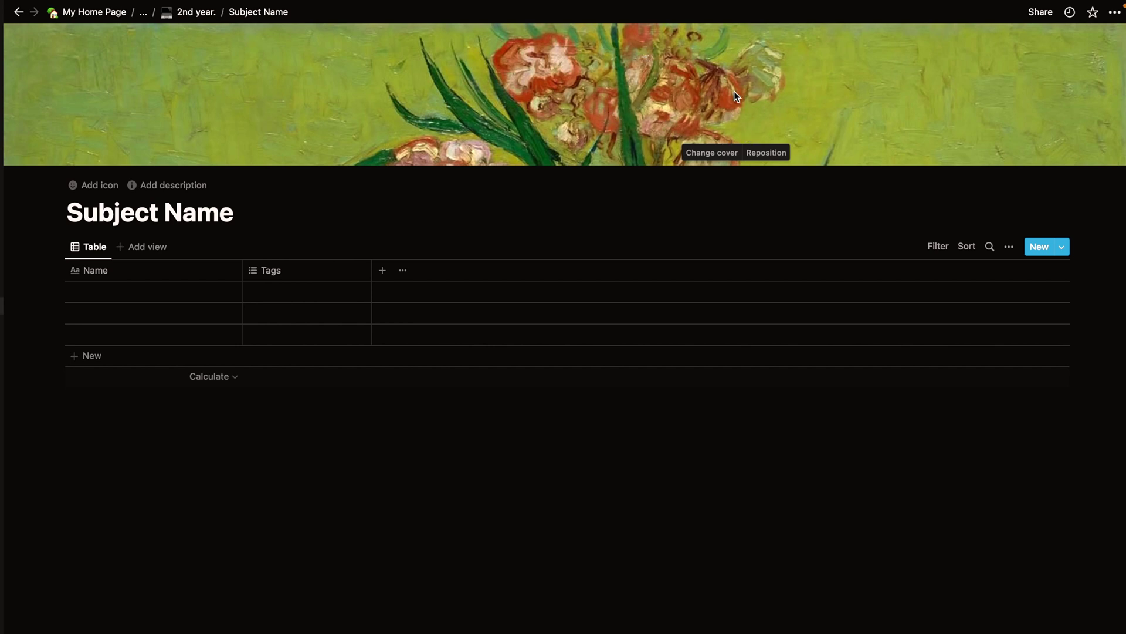
left_click(700, 154)
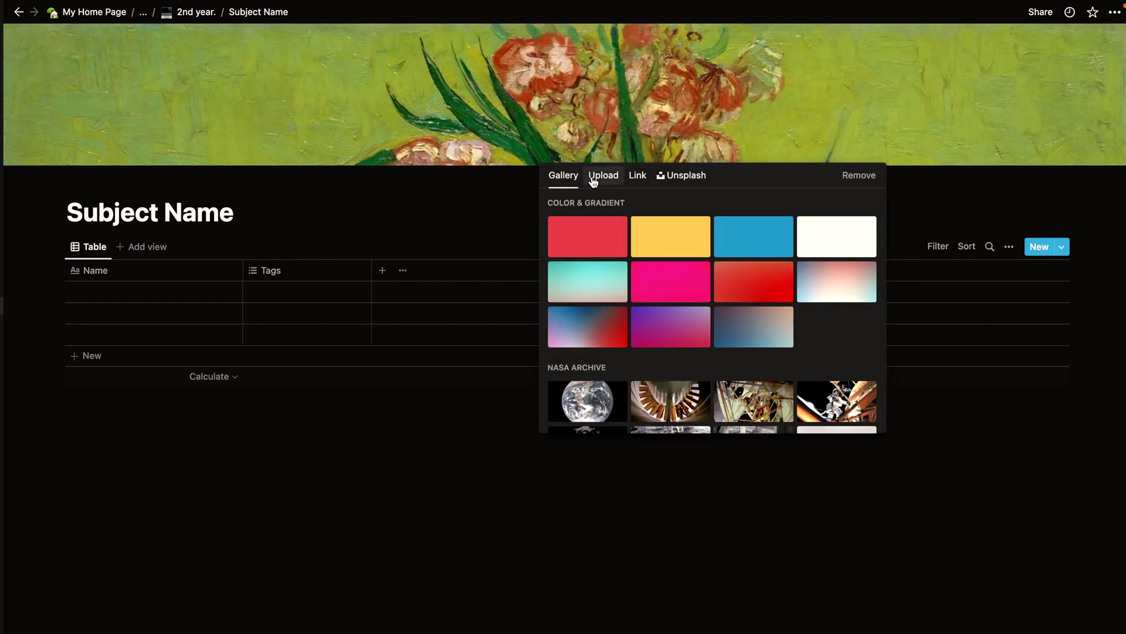
scroll(662, 194, "down", 5)
scroll(663, 222, "up", 5)
left_click(599, 173)
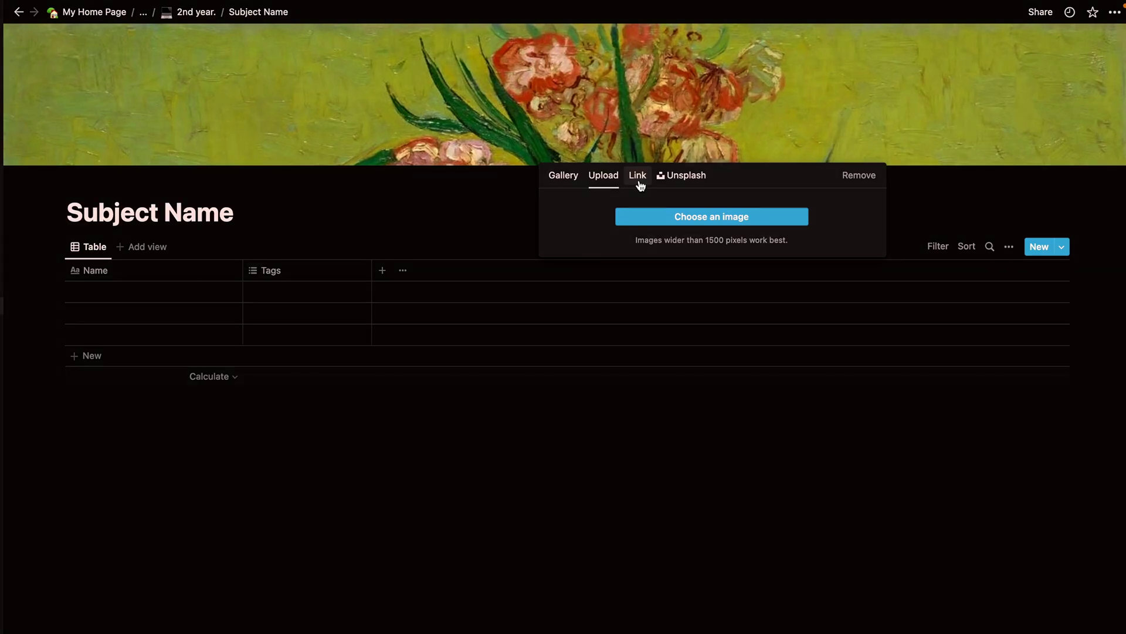
left_click(687, 176)
scroll(675, 258, "down", 2)
scroll(669, 254, "up", 2)
scroll(620, 296, "down", 5)
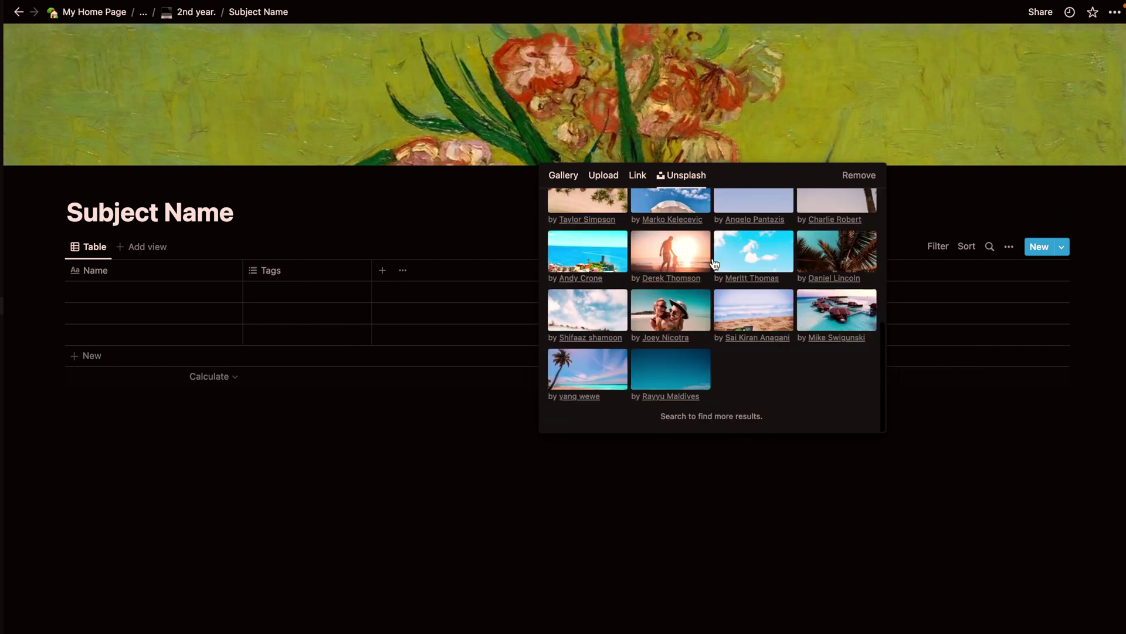
scroll(692, 270, "up", 10)
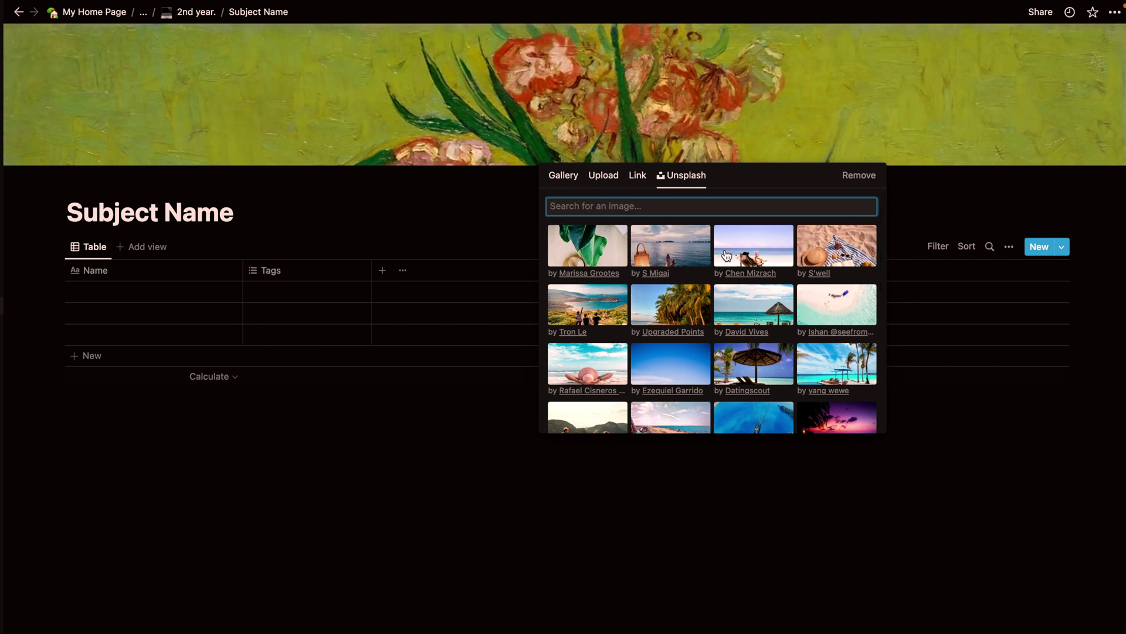
left_click(599, 315)
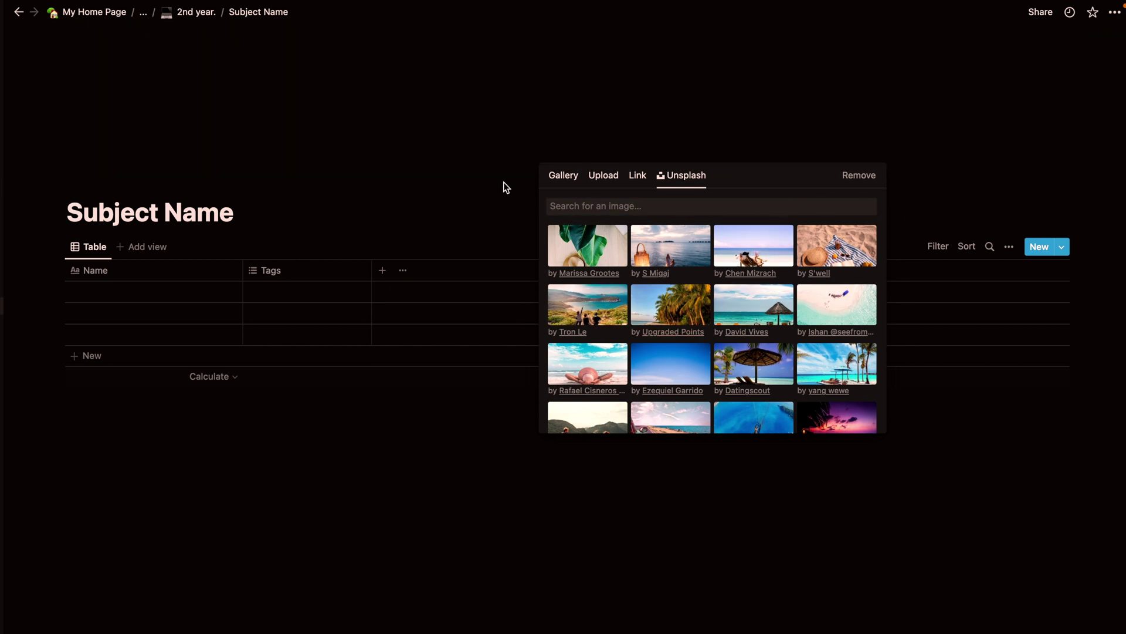
left_click(716, 134)
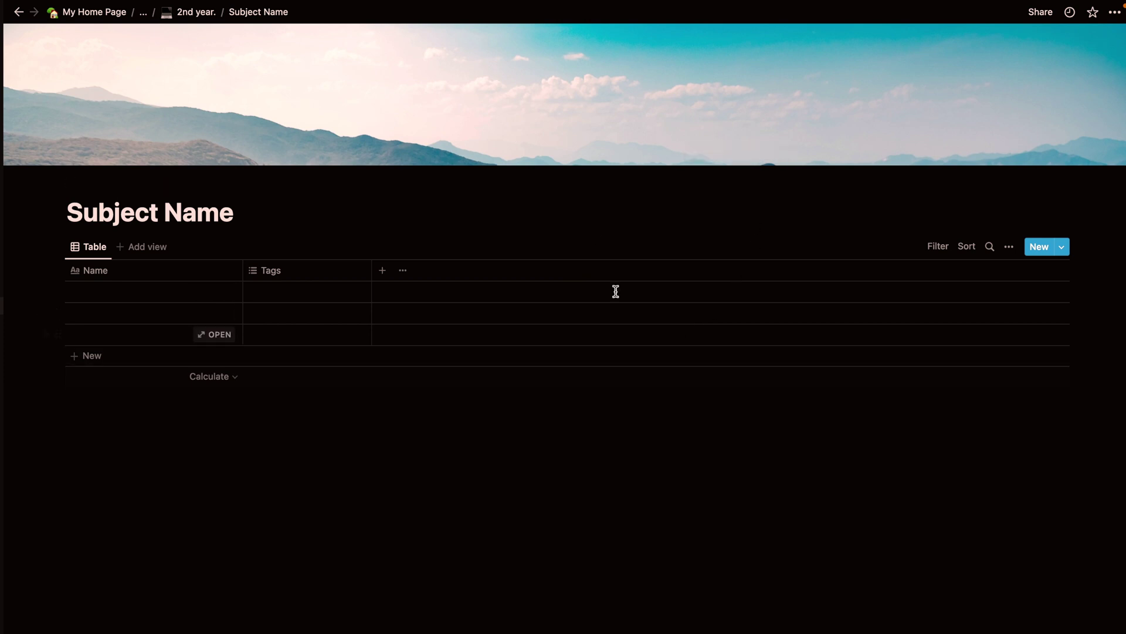
Reposition the cover to show the turquoise coastal bay and add a page icon.
left_click(764, 154)
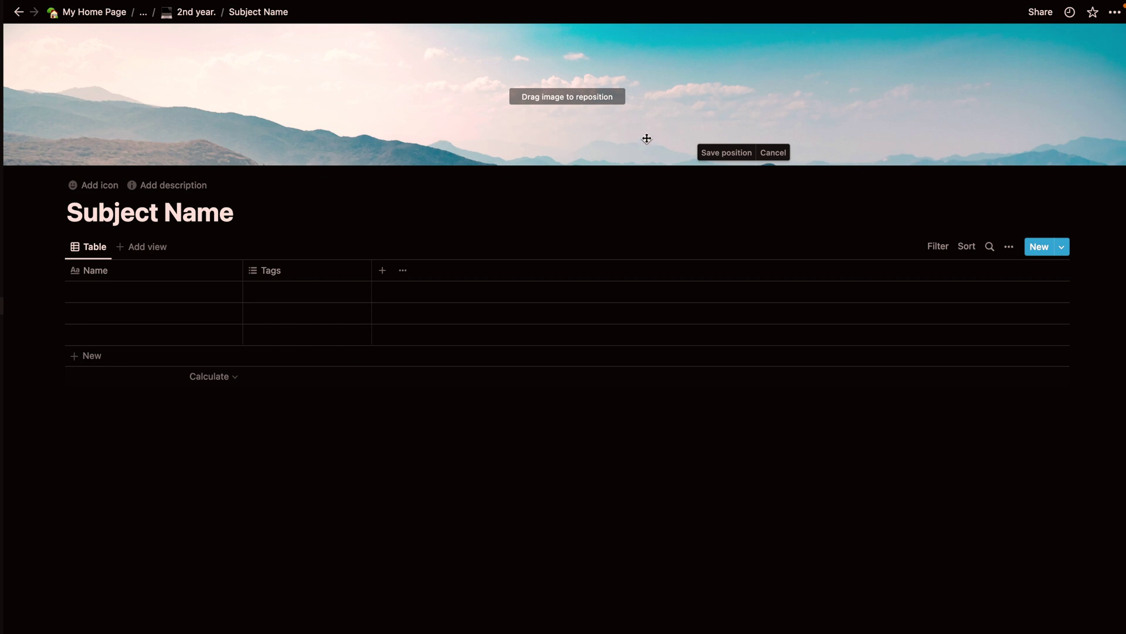
left_click_drag(648, 137, 658, 40)
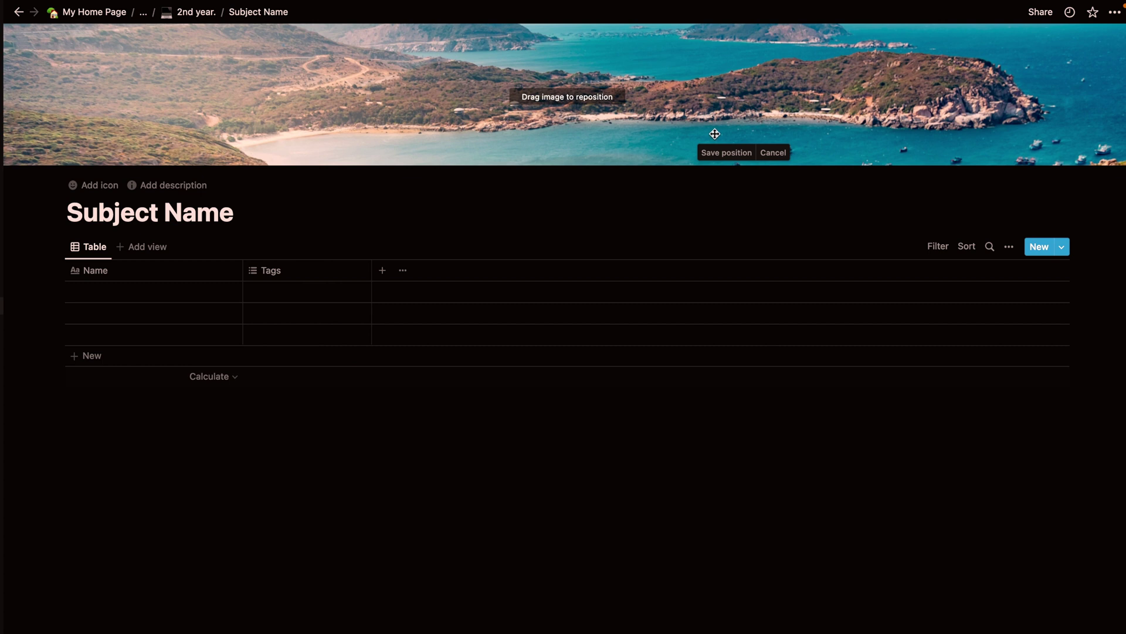
left_click(727, 154)
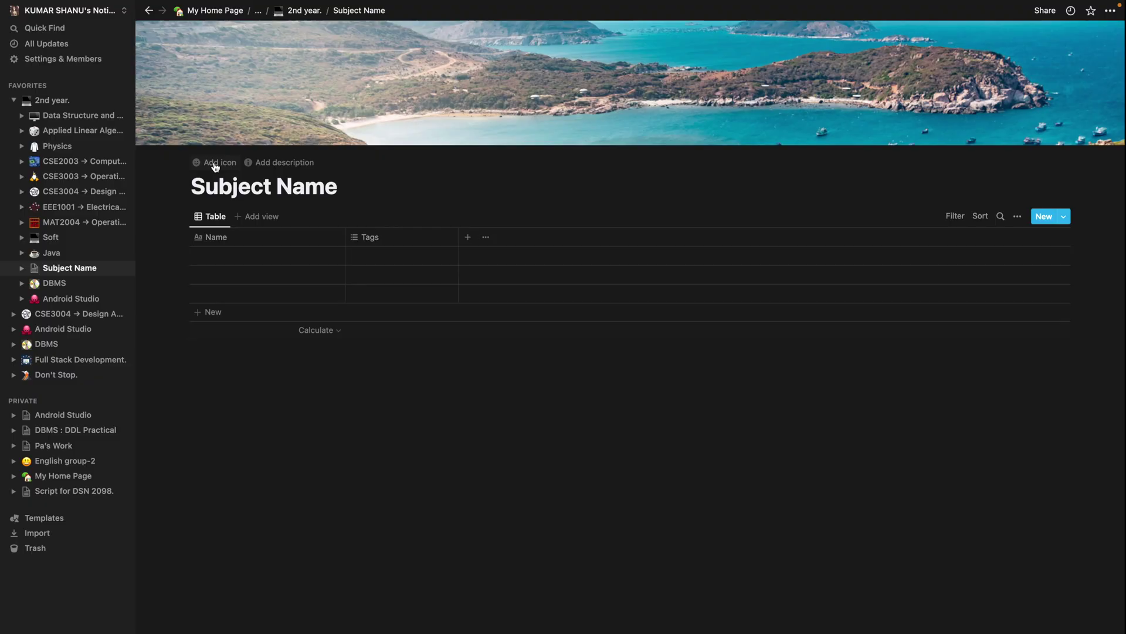
left_click(89, 184)
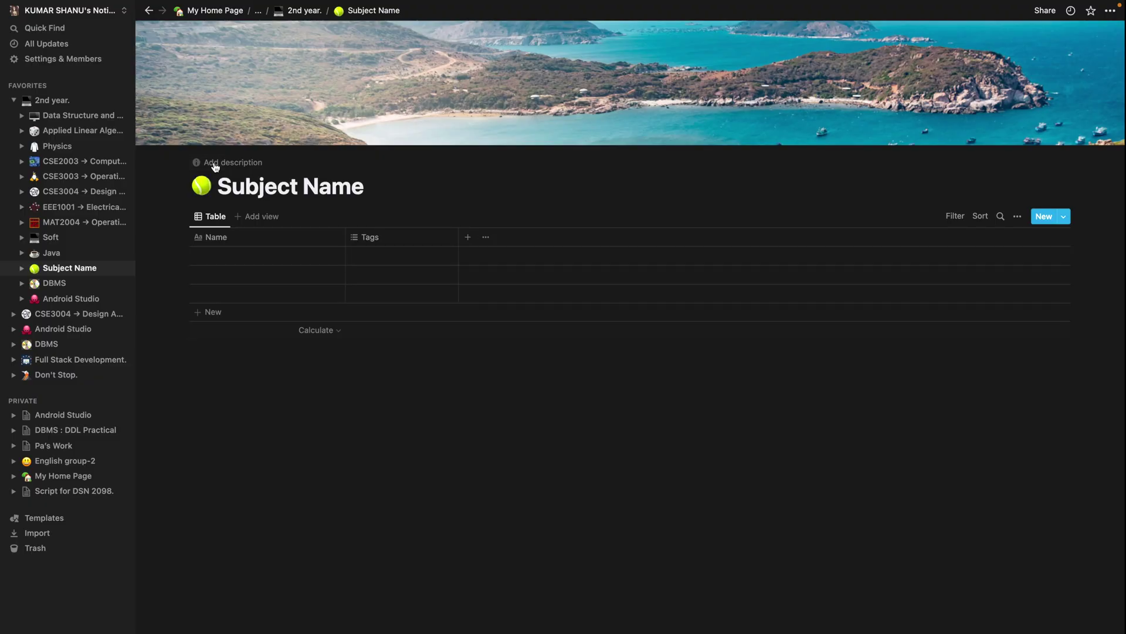
Change the page icon from the green ball to the laptop emoji.
left_click(202, 185)
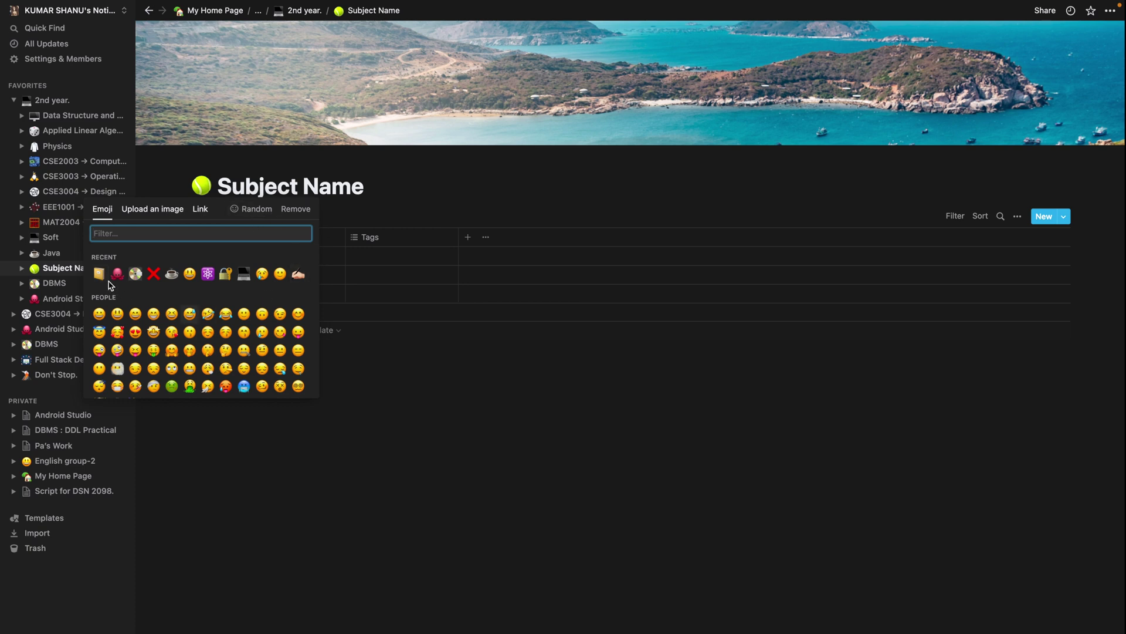
left_click(244, 274)
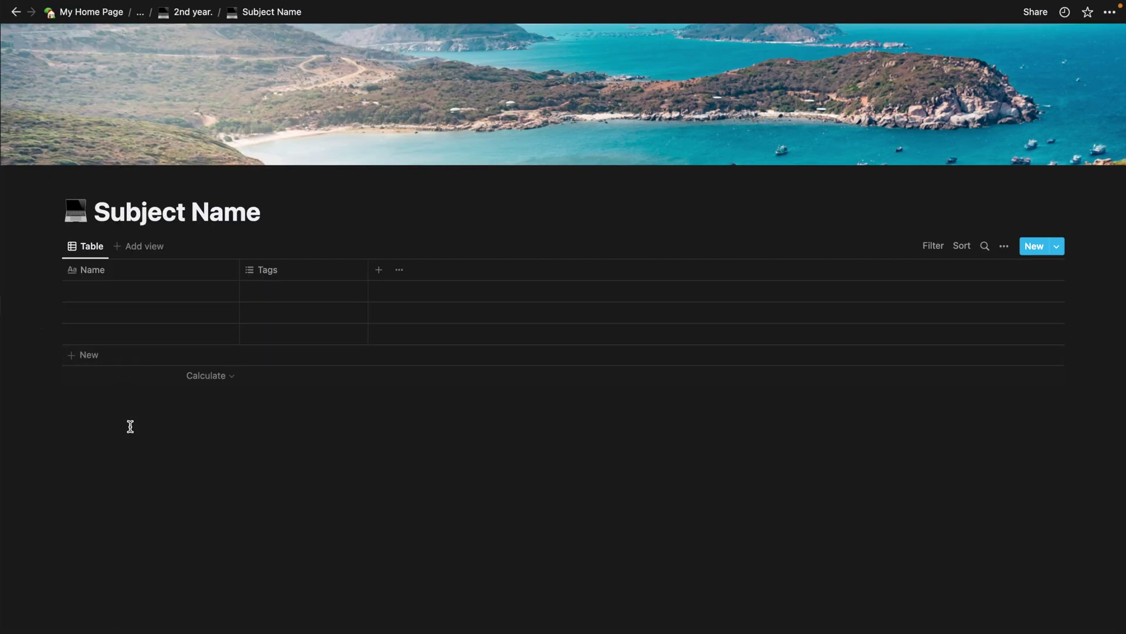
Rename the table's Name column to Title.
left_click(109, 268)
left_click(107, 269)
left_click(105, 269)
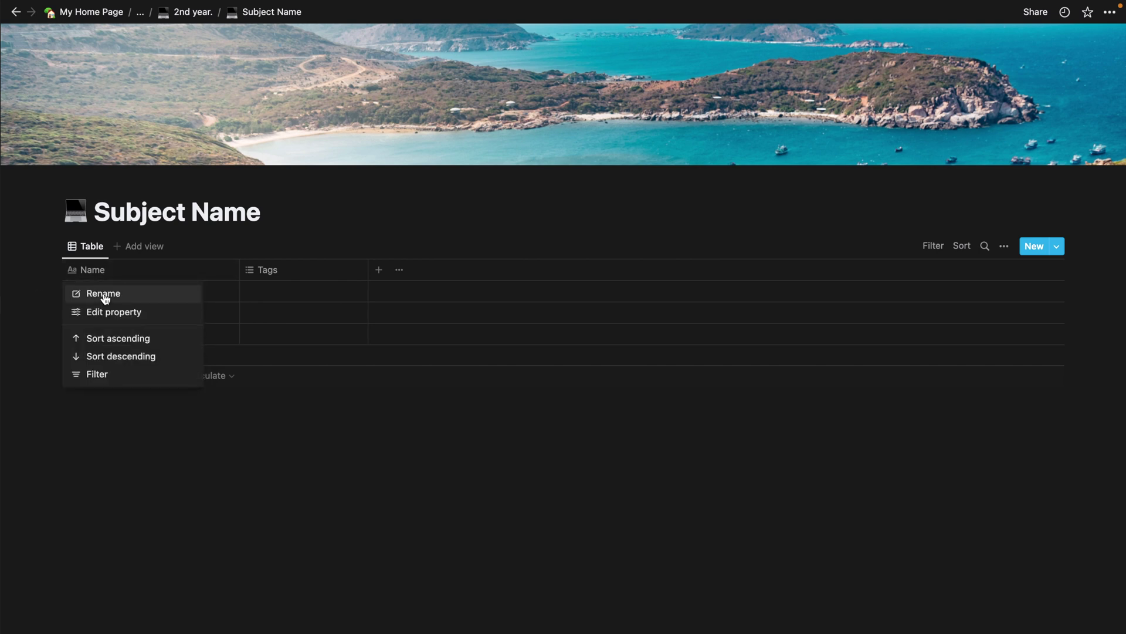
left_click(103, 295)
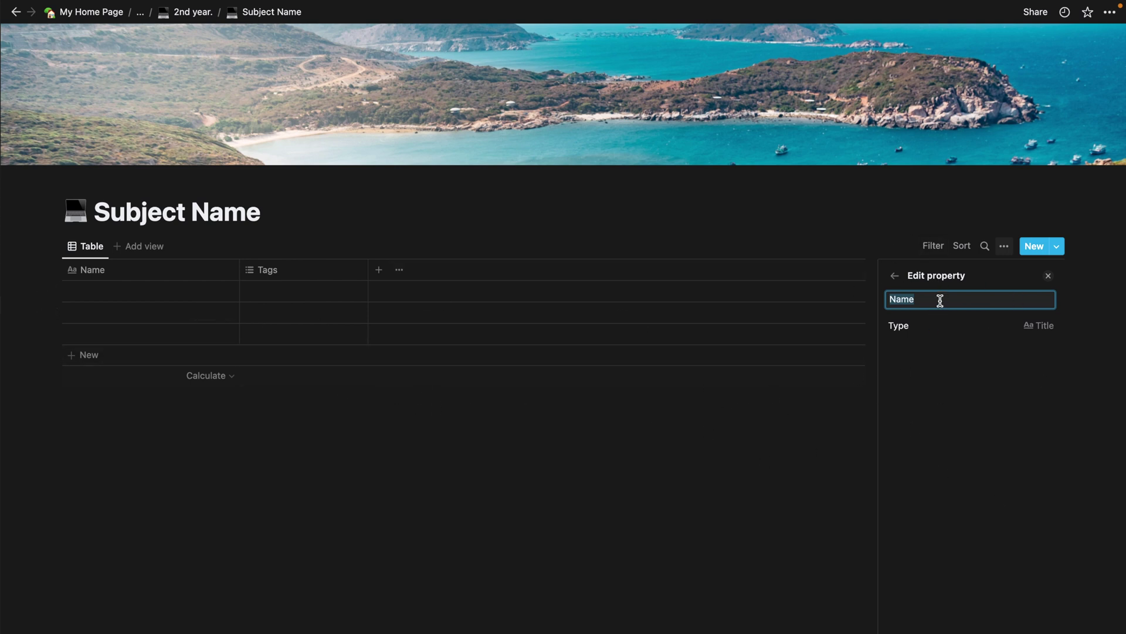
key("BackSpace")
type("Title")
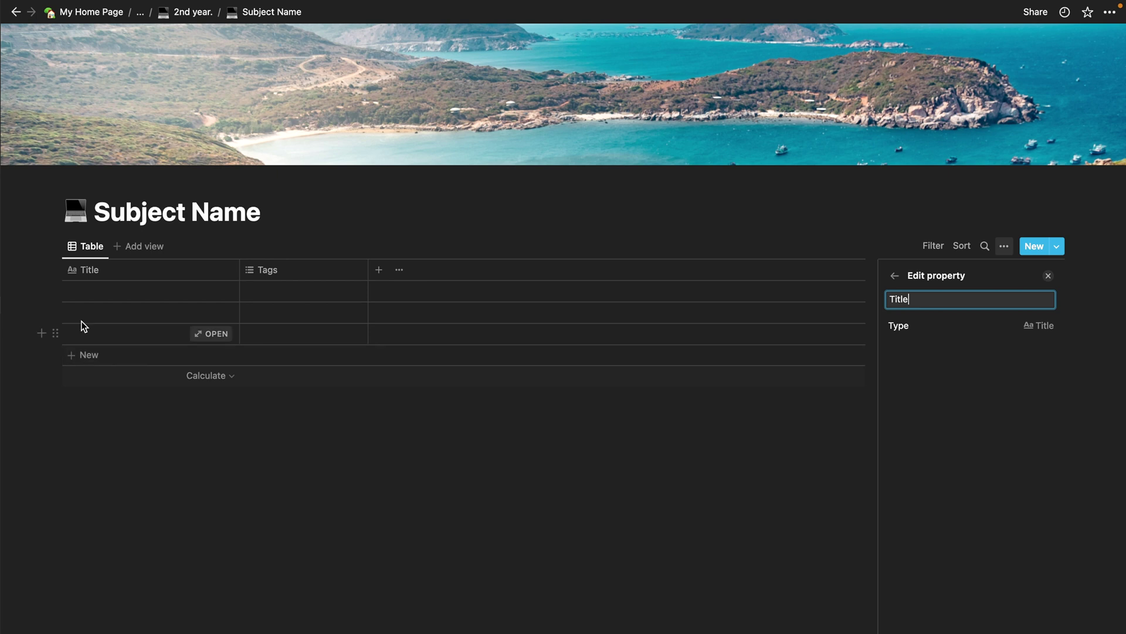
Enter 'First topic' in the first row's Title cell and preview it as a page.
left_click(96, 291)
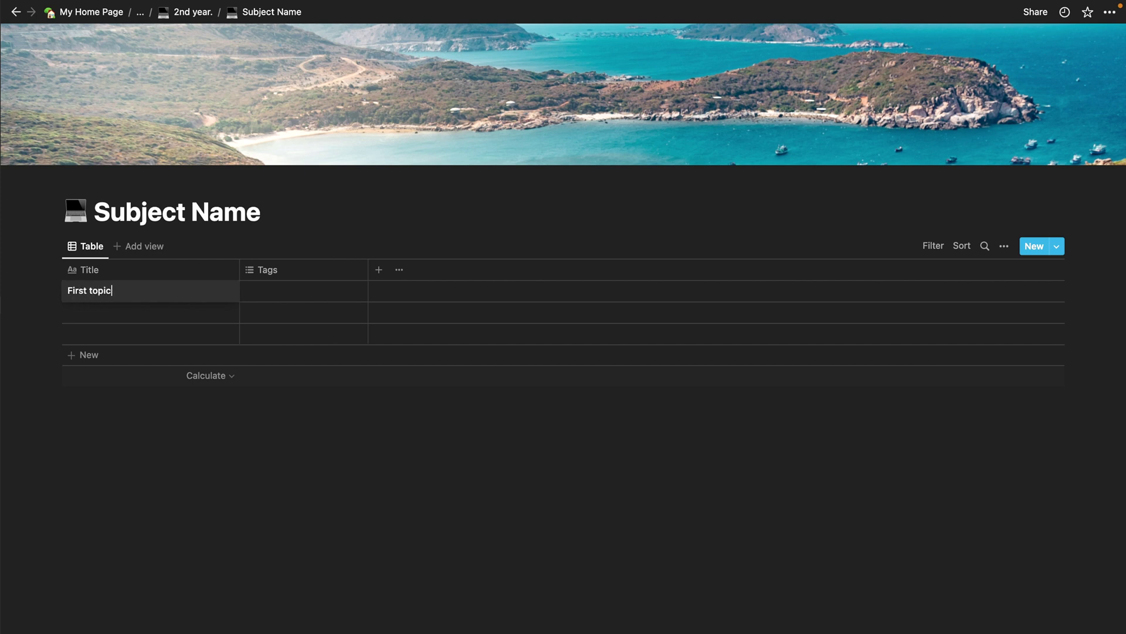
key("Escape")
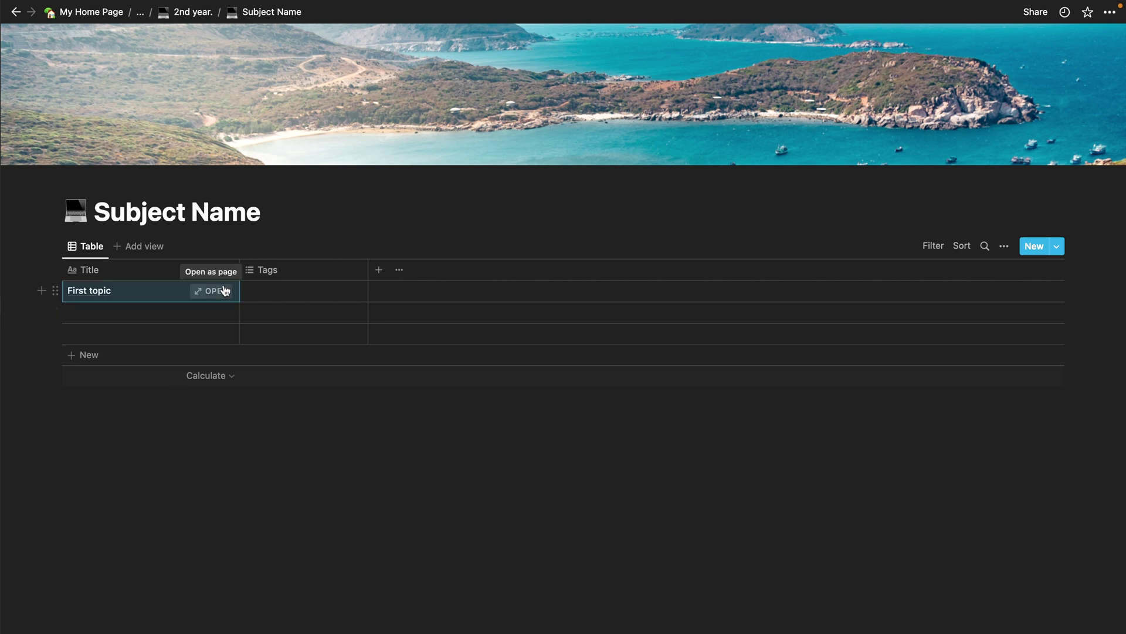
left_click(214, 291)
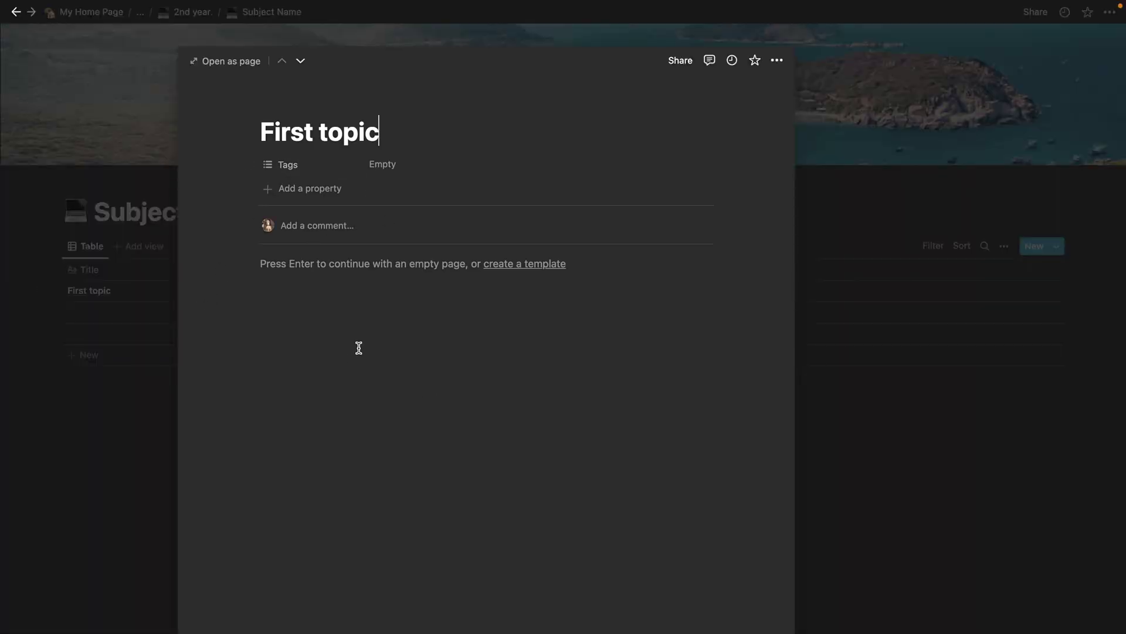
left_click(100, 460)
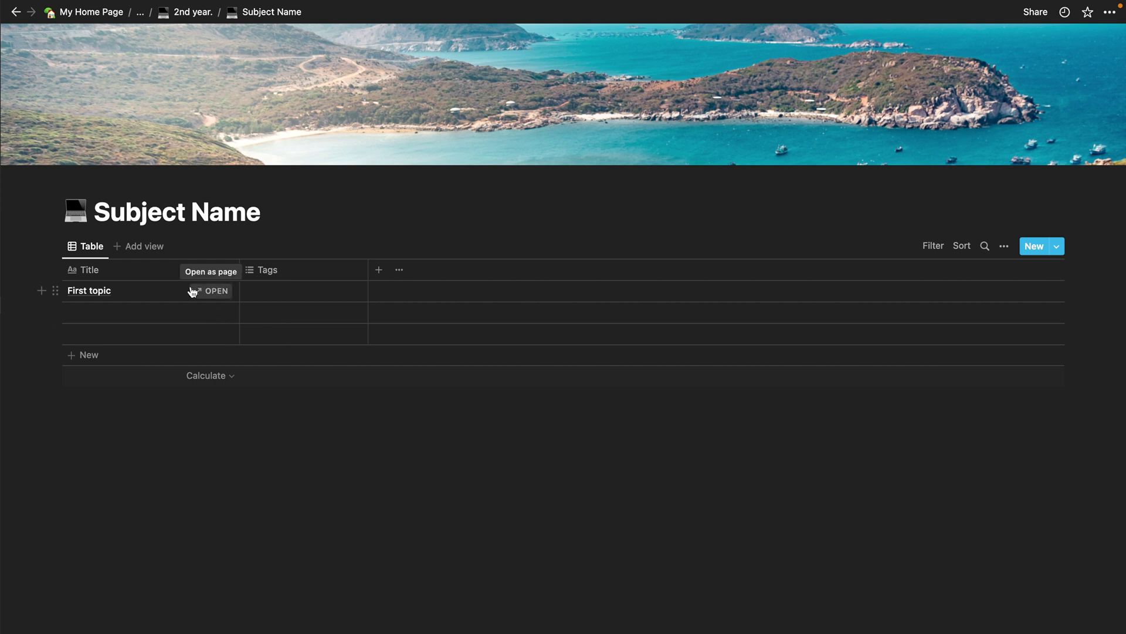
left_click(282, 270)
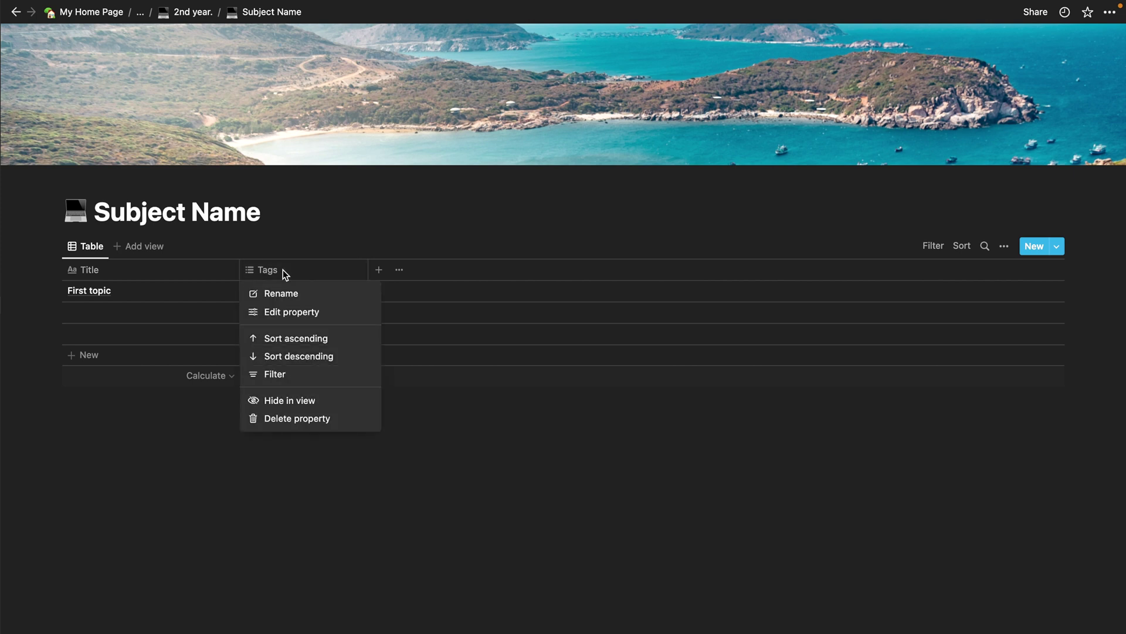
Rename the Tags column to 'status', change its type to Checkbox, and tick First topic.
left_click(297, 292)
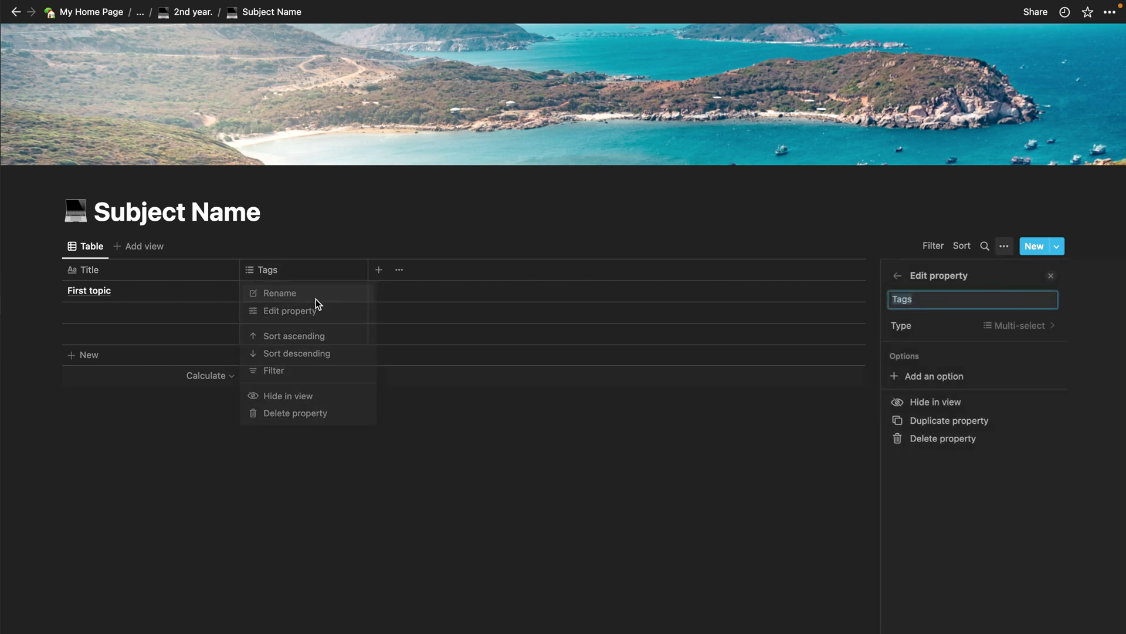
type("statu")
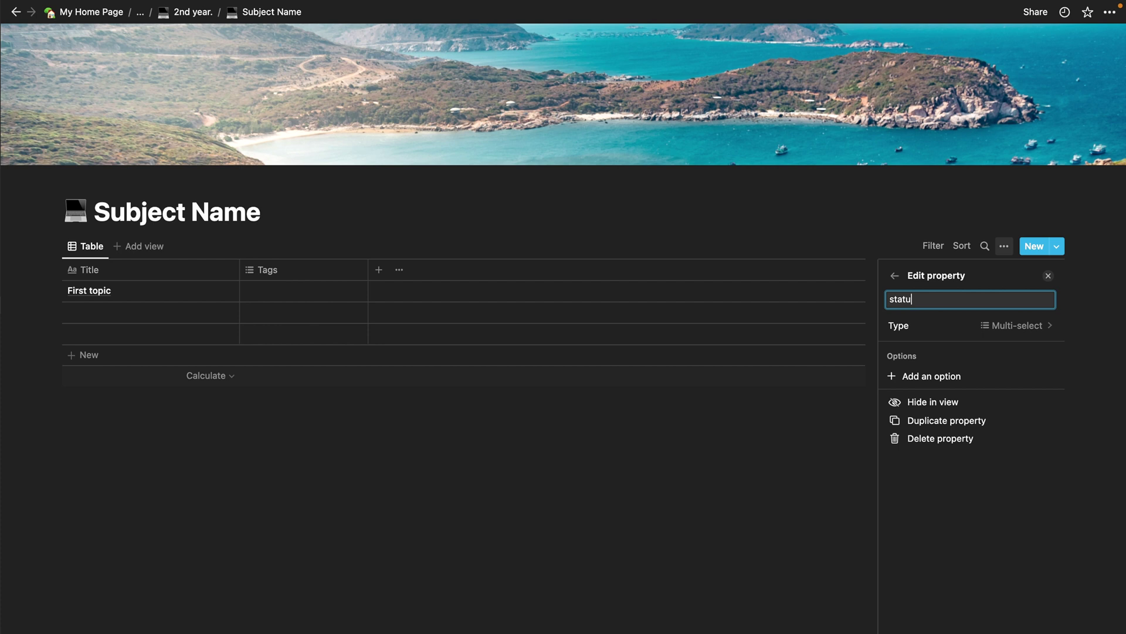
type("s")
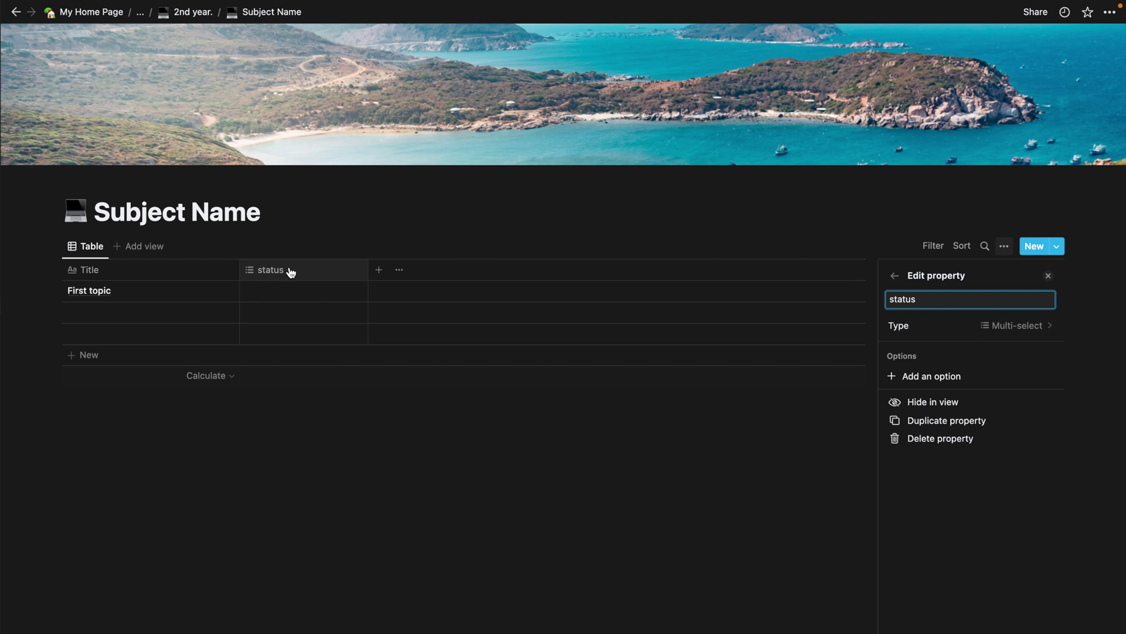
left_click(997, 325)
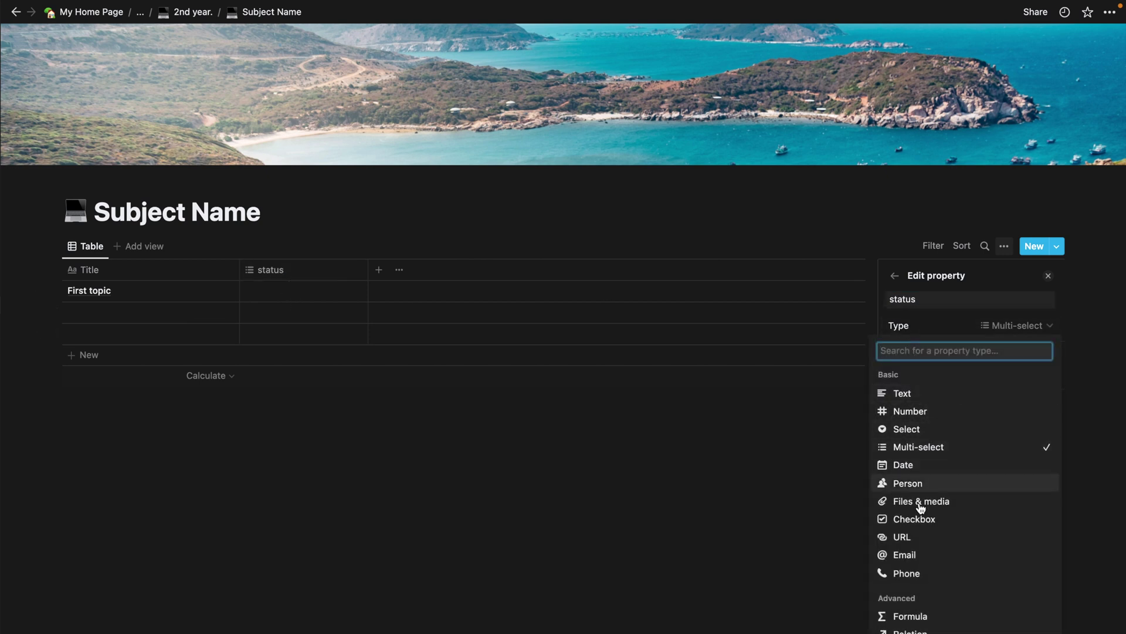
left_click(911, 521)
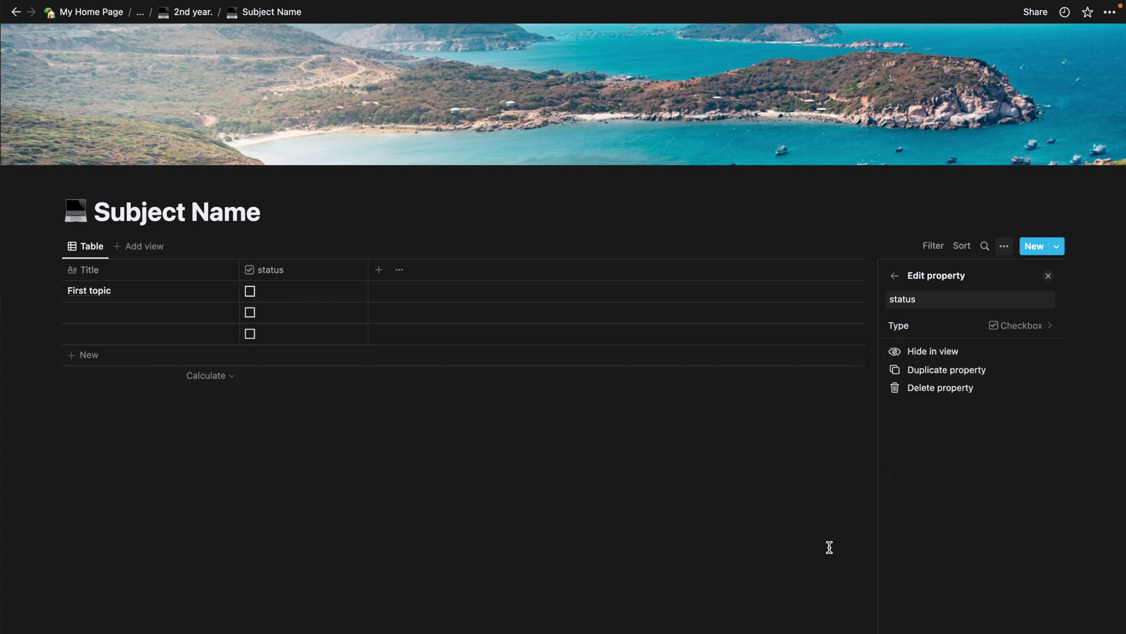
left_click(250, 290)
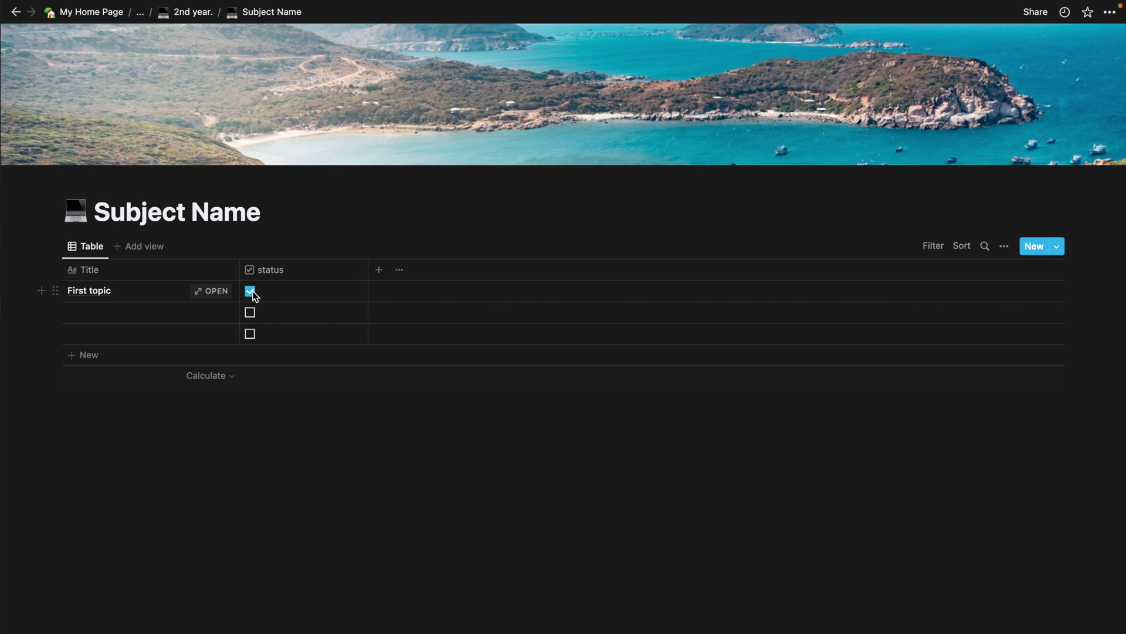
left_click(250, 291)
Add a new column named 'Homework' with the Files & media type.
left_click(377, 271)
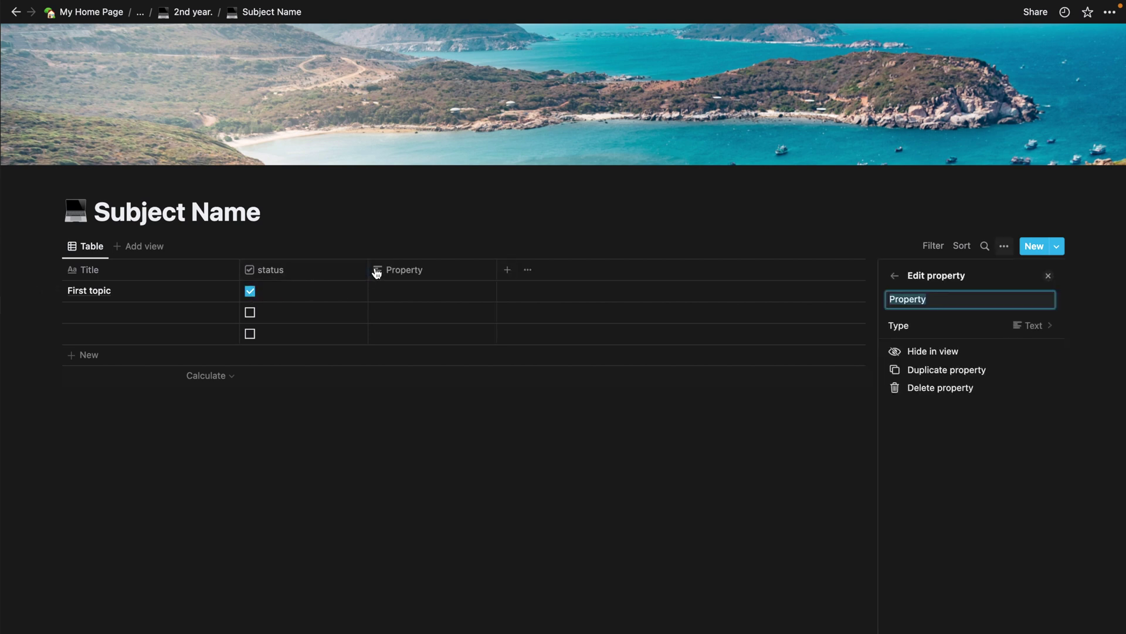
key("BackSpace")
type("Files")
key("BackSpace")
key("BackSpace")
key("BackSpace")
key("BackSpace")
key("BackSpace")
key("BackSpace")
type("Homework")
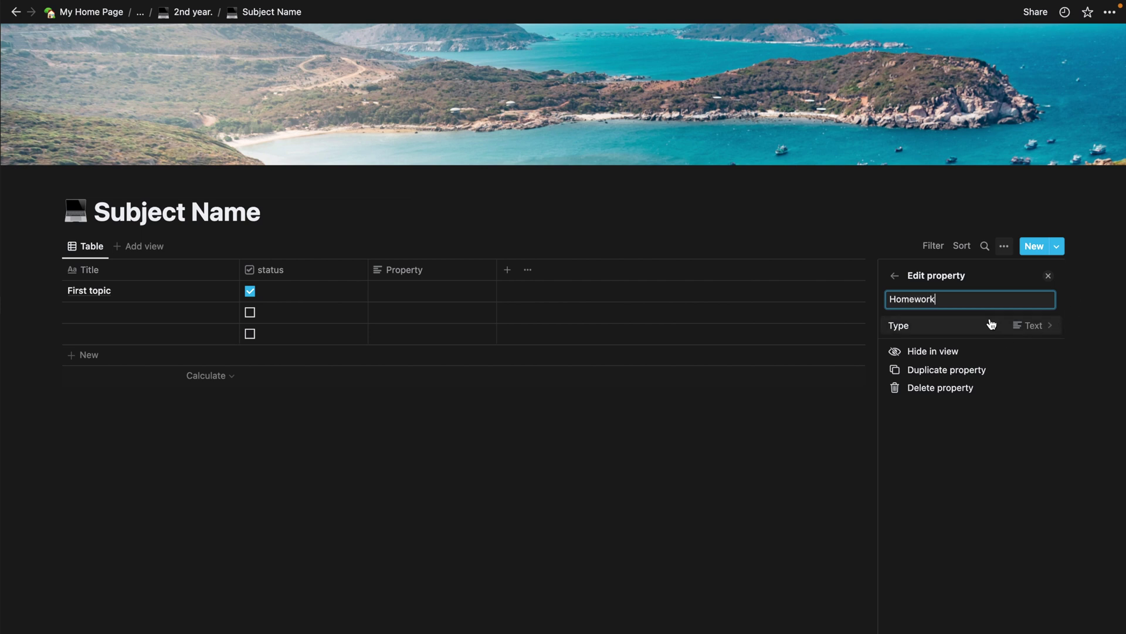
left_click(953, 331)
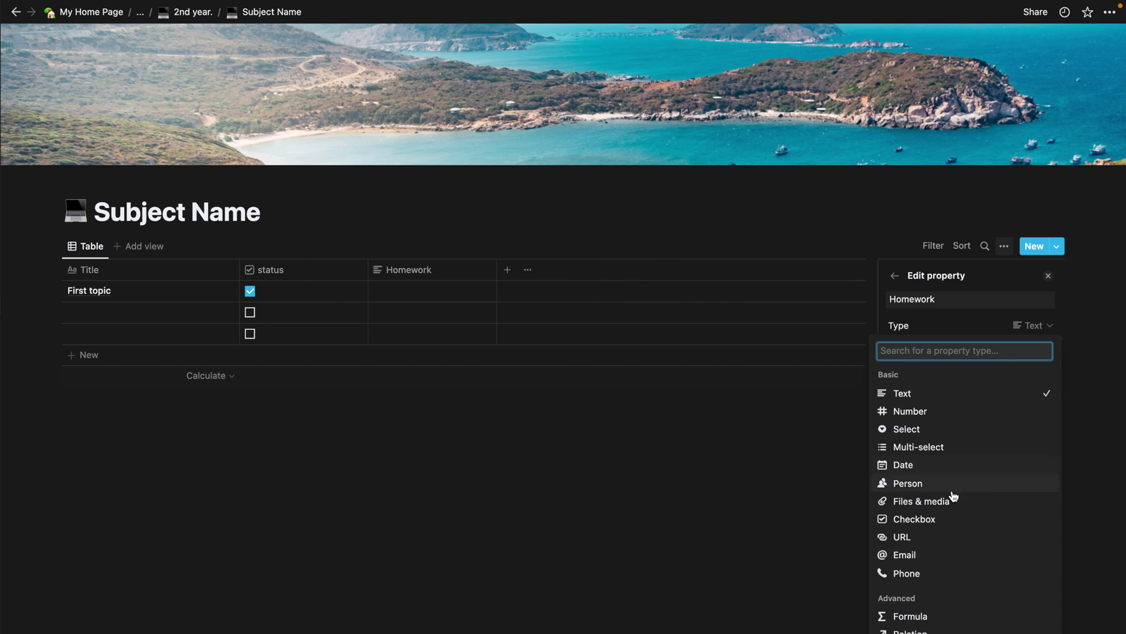
left_click(951, 502)
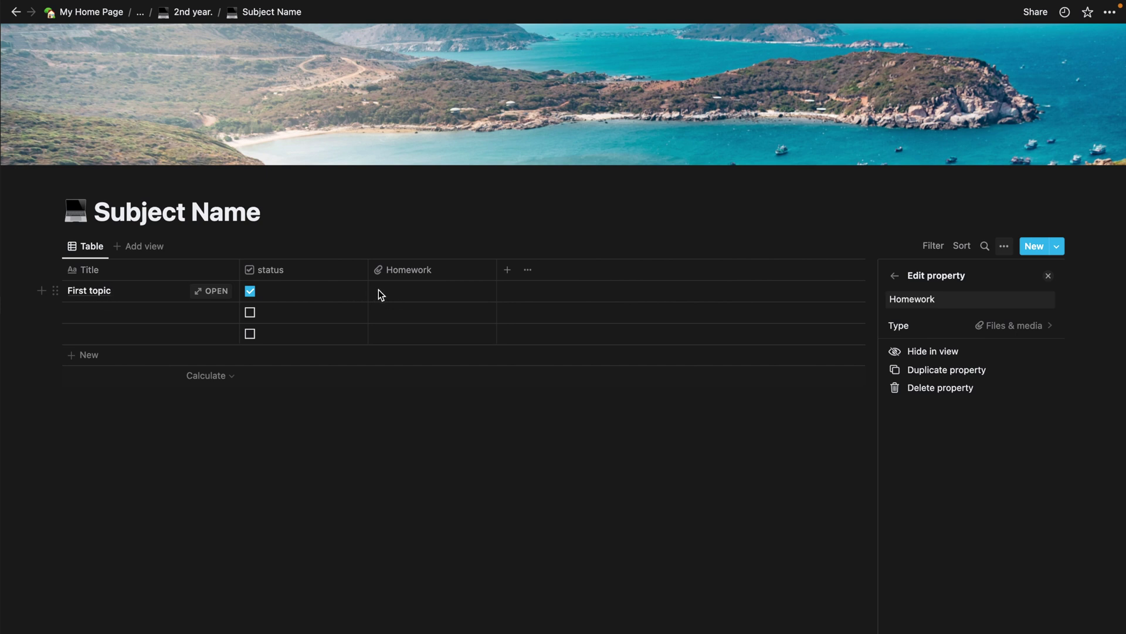
Try attaching a file to First topic's Homework cell, then dismiss the upload options.
left_click(399, 295)
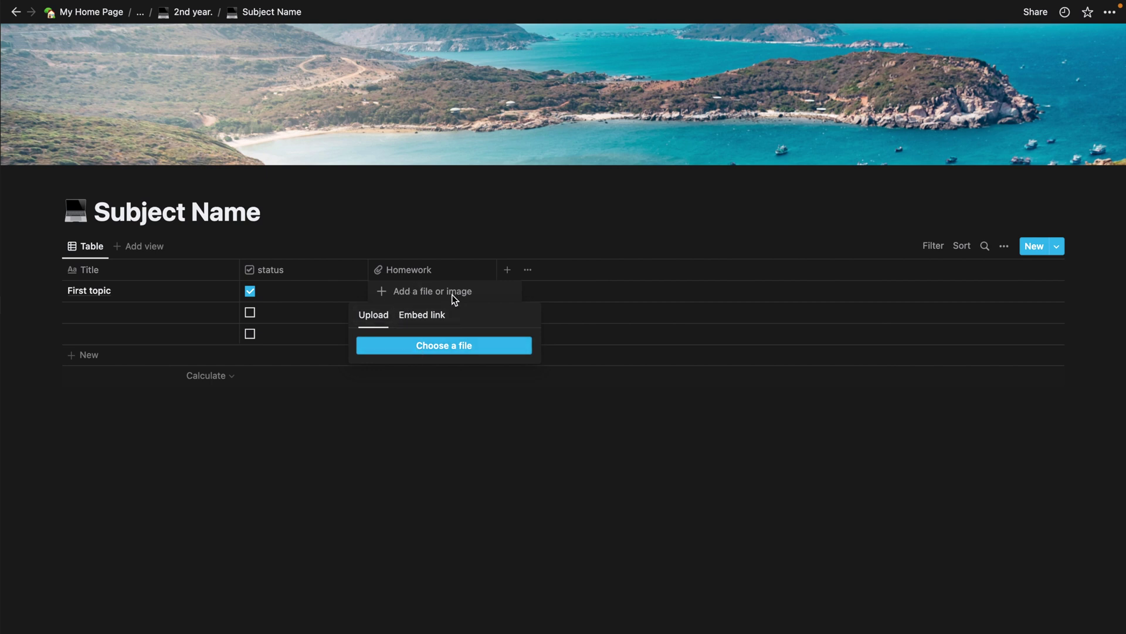
left_click(449, 411)
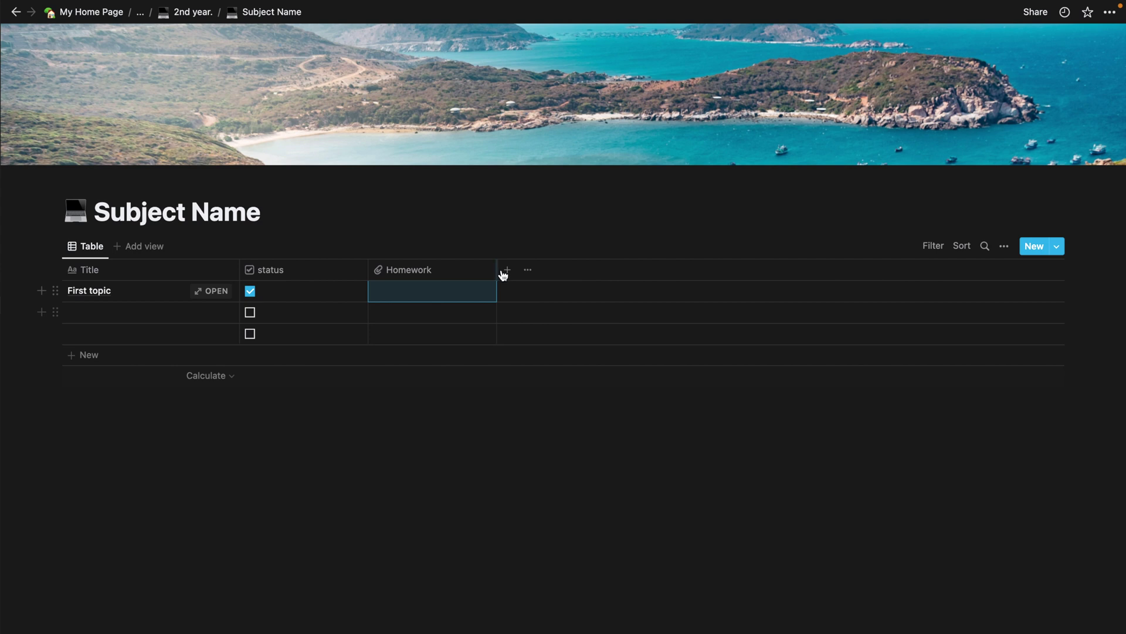
left_click(508, 271)
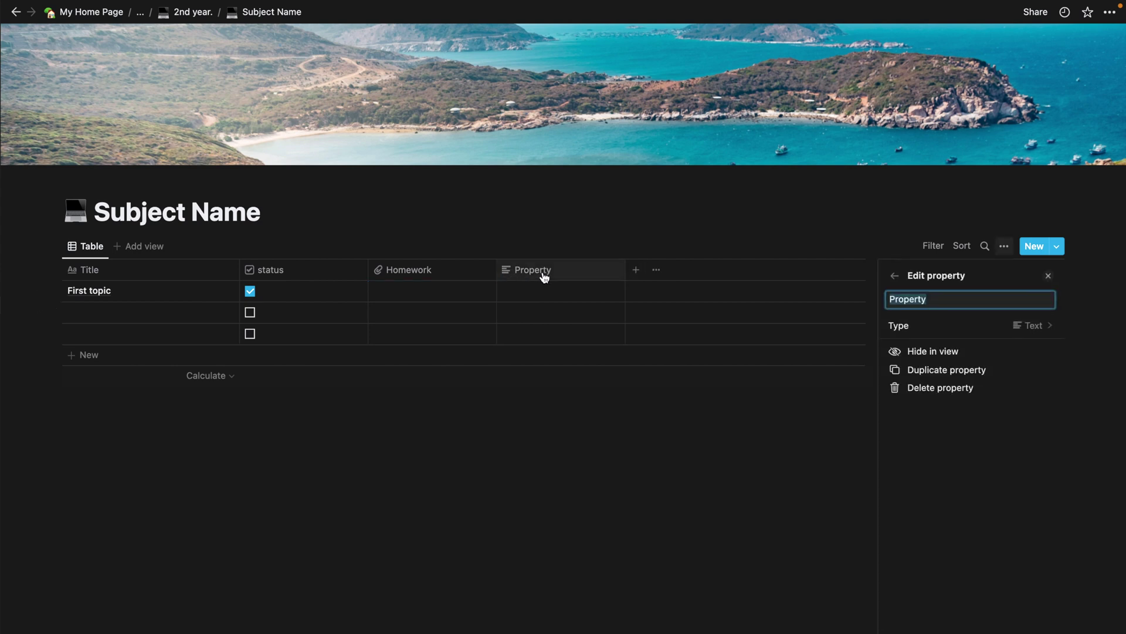
Name the new column 'Day of teaching' and set its type to Created time.
key("BackSpace")
type("Date of tec")
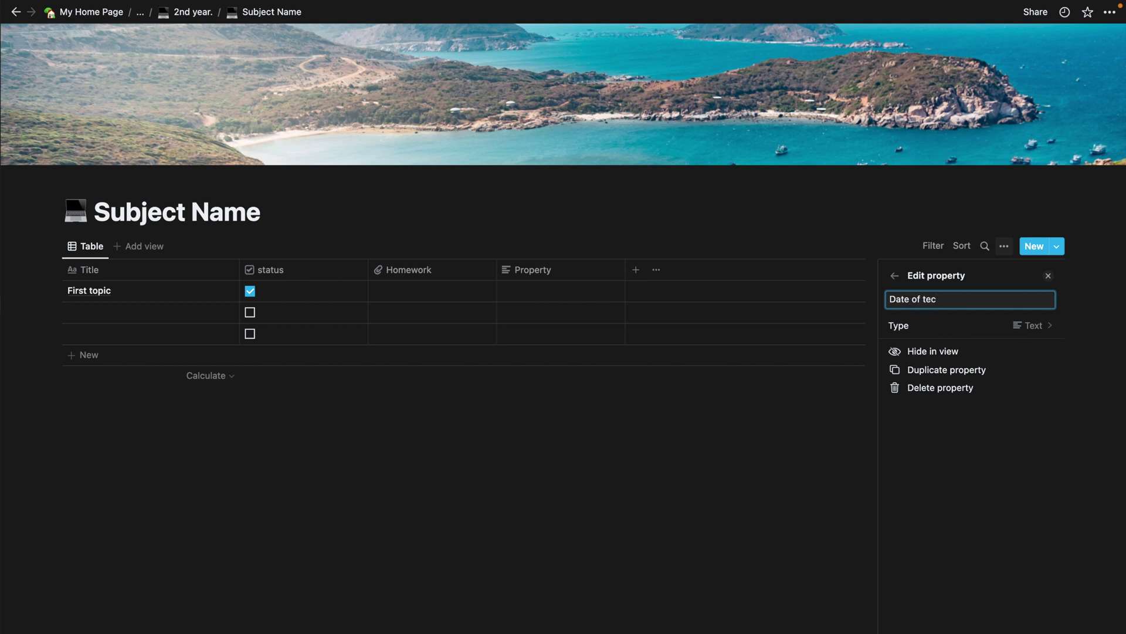
key("super+a")
key("BackSpace")
type("Day")
left_click(1016, 325)
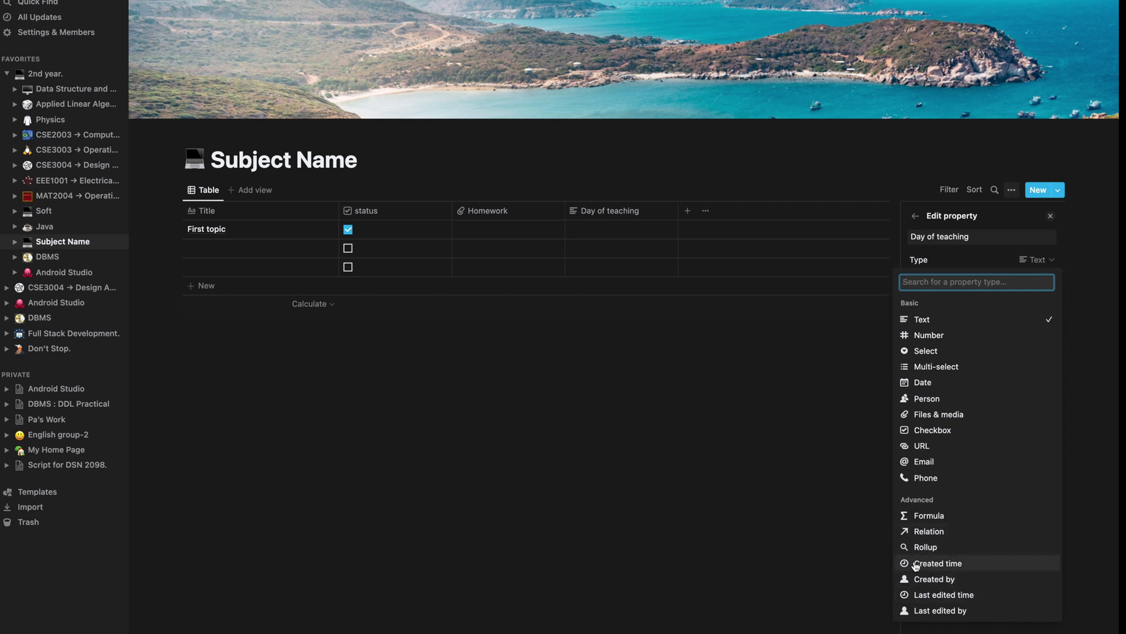
left_click(933, 565)
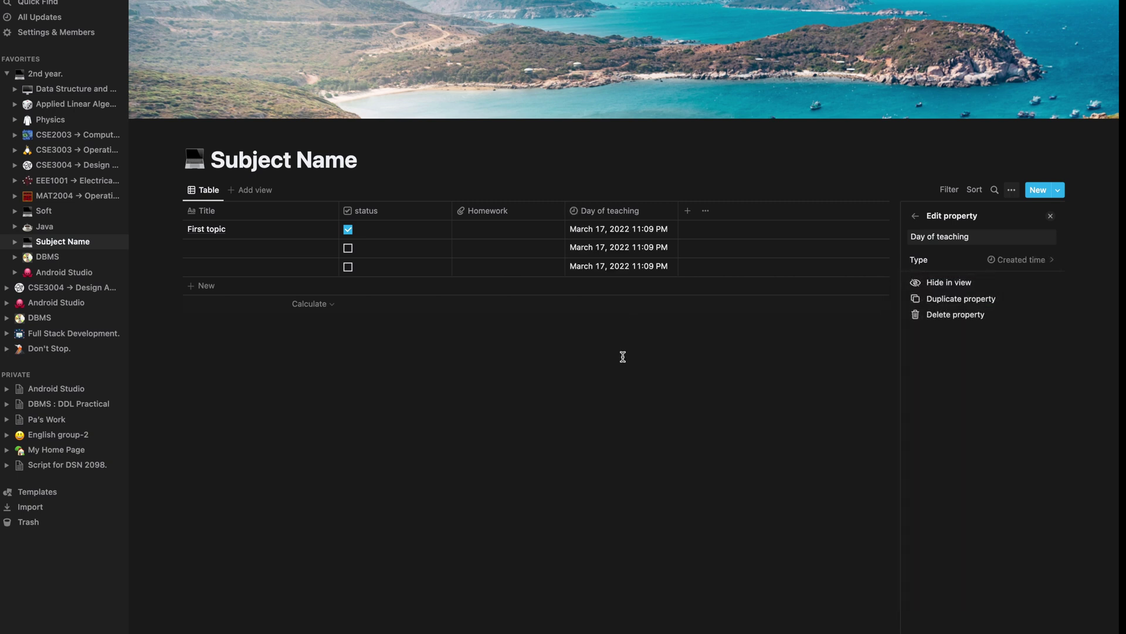
left_click(622, 357)
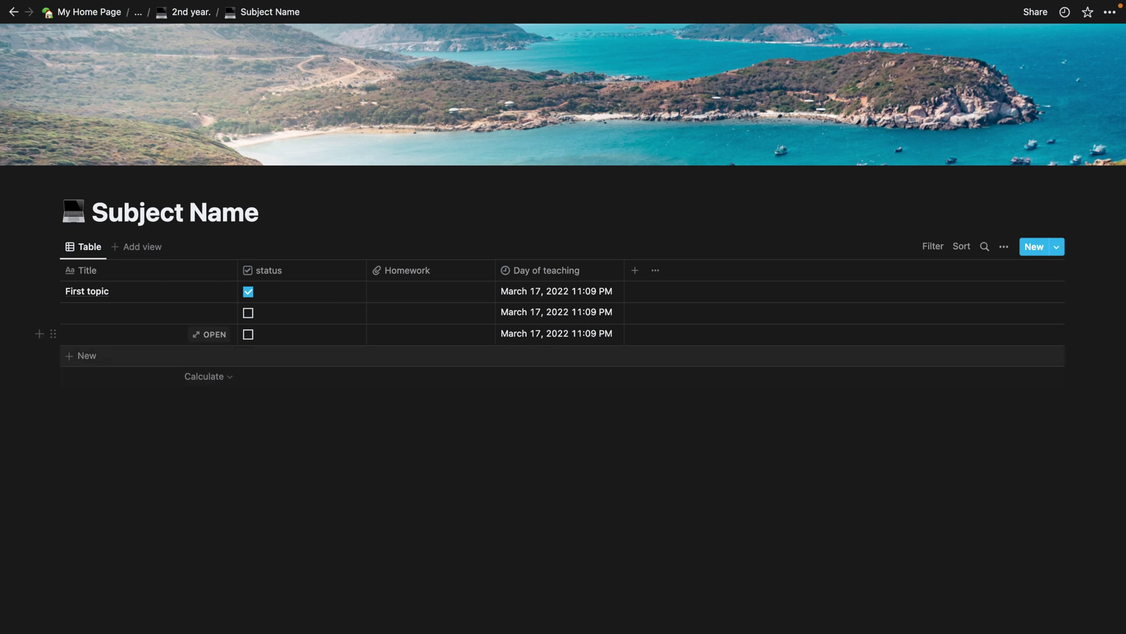
Go back to the Data Structure and Algorithm page.
key("super+bracketleft")
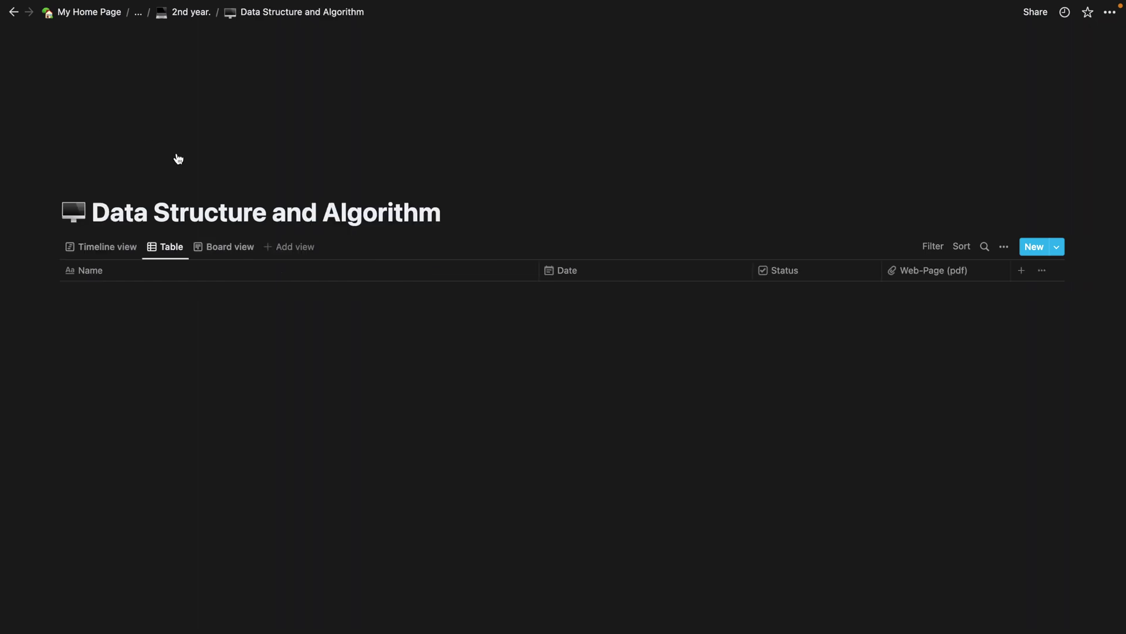
Scroll through the Data Structure and Algorithm table, then return to My Home Page.
scroll(282, 383, "down", 3)
scroll(329, 389, "down", 6)
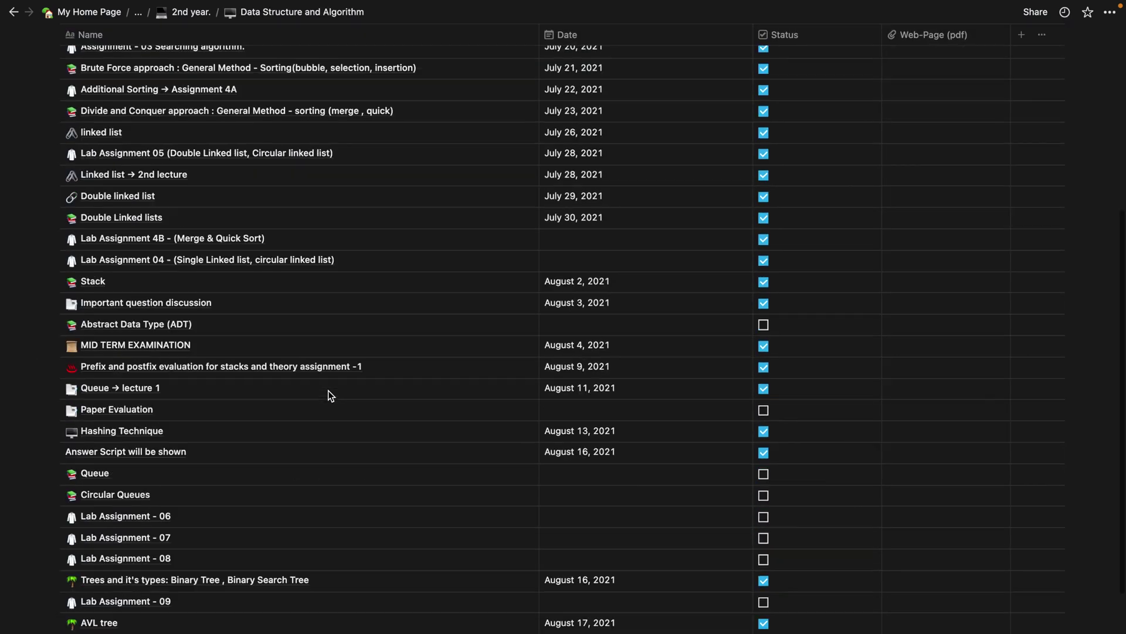
scroll(329, 389, "up", 8)
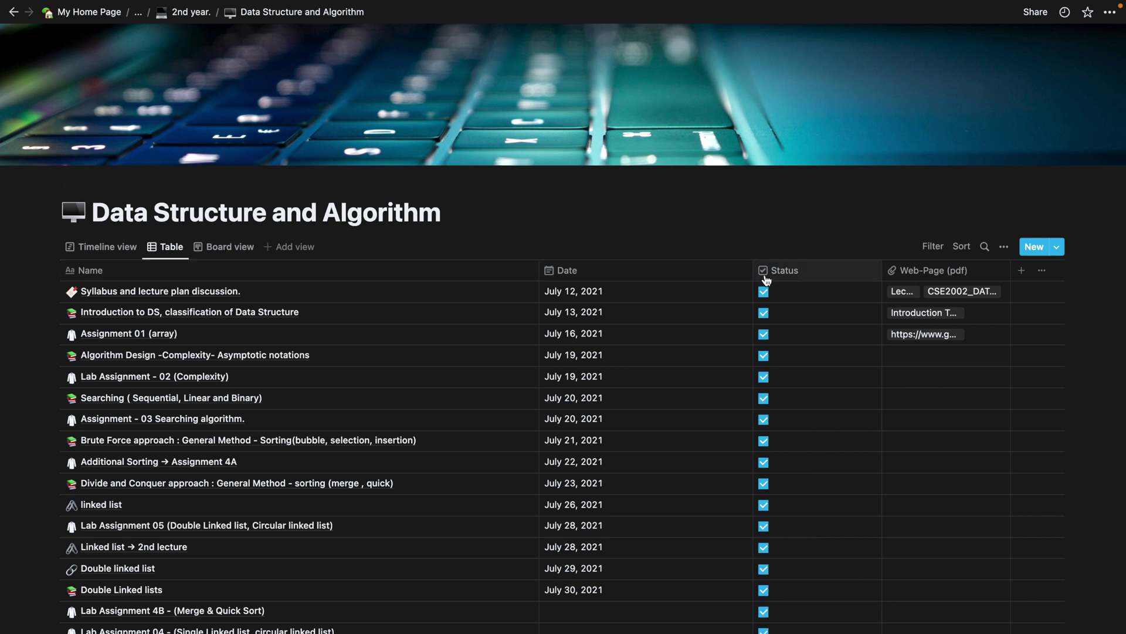
scroll(290, 511, "down", 1)
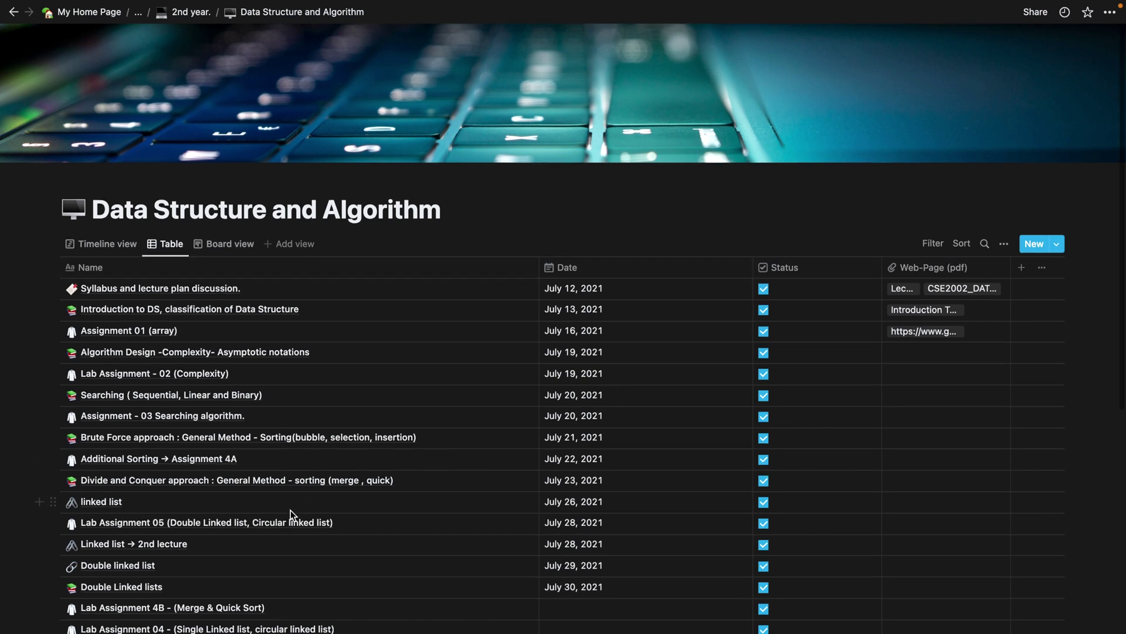
scroll(290, 508, "down", 1)
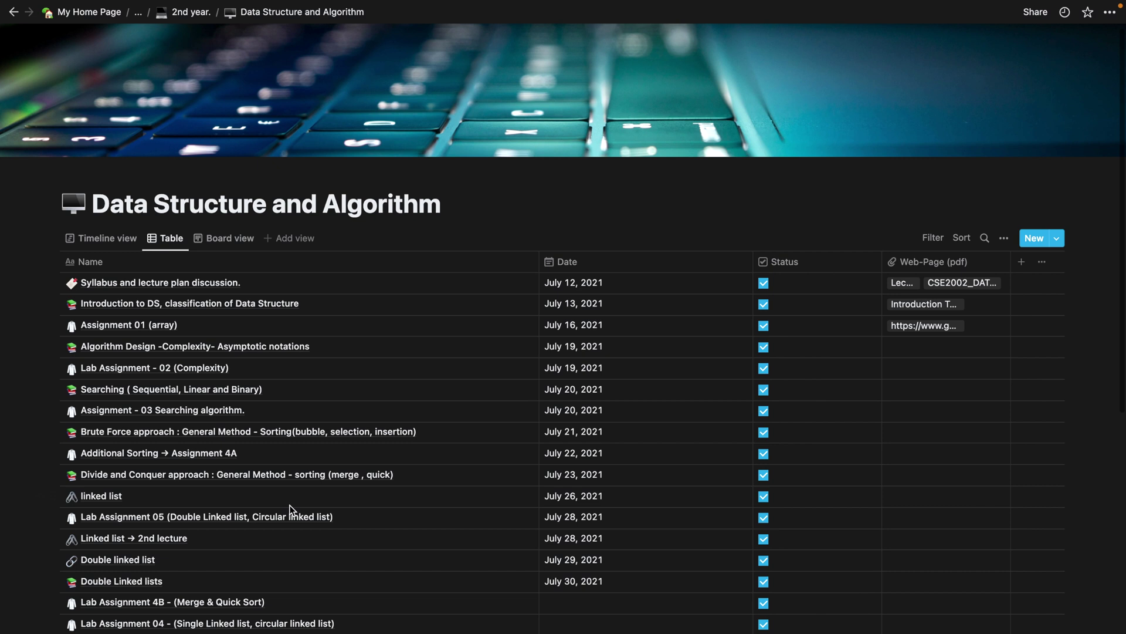
scroll(262, 527, "down", 1)
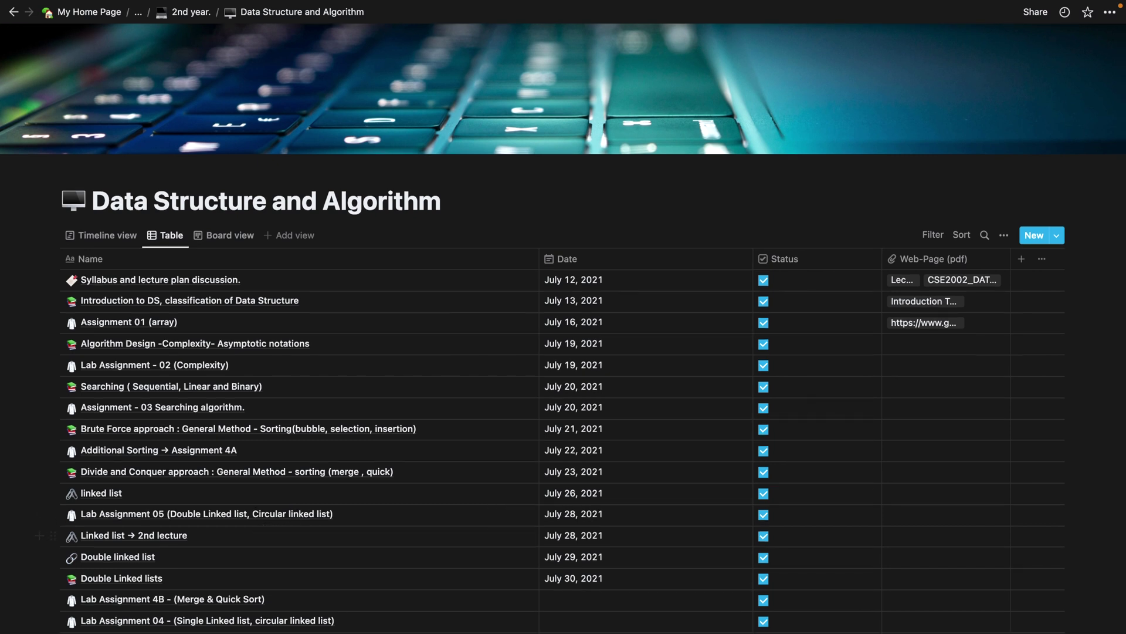
key("super+bracketleft")
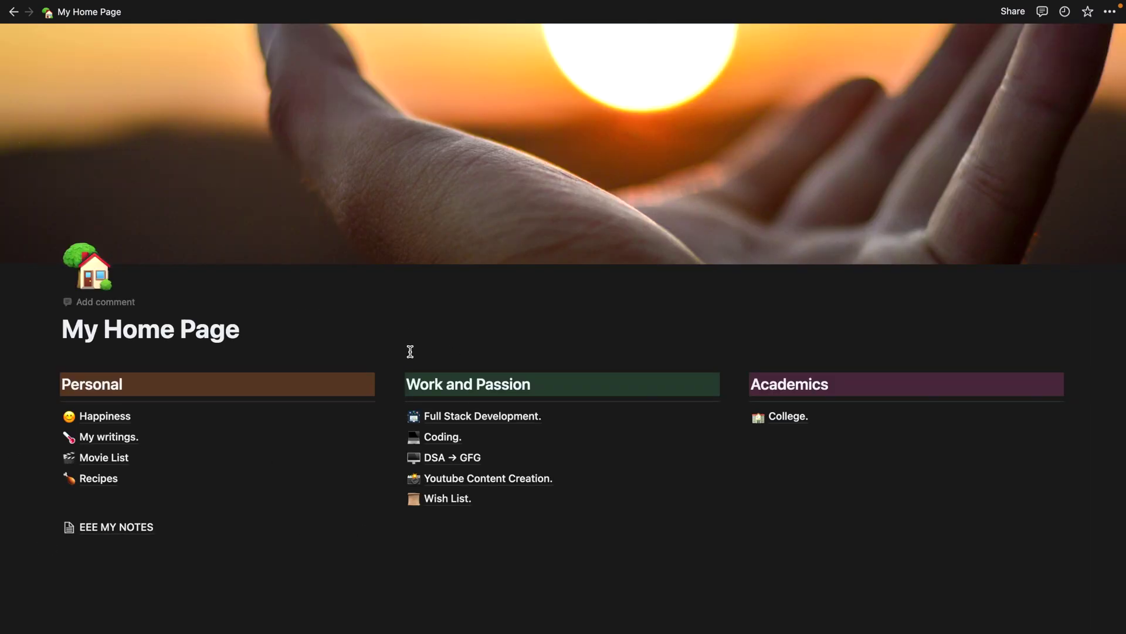